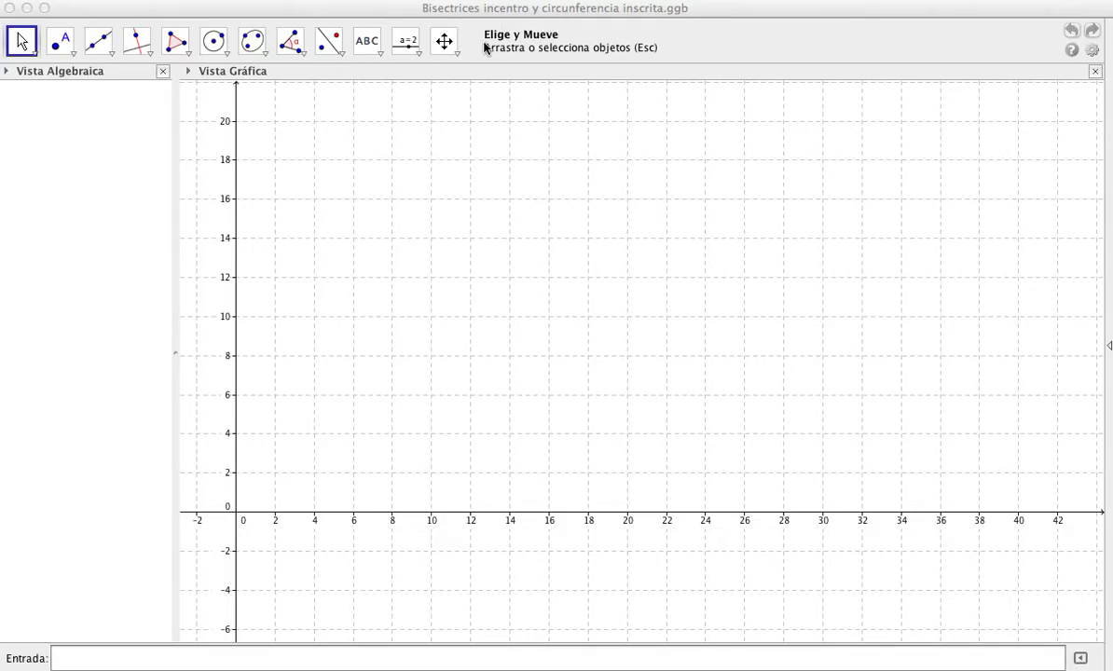
# Step: Draw a triangle with the Polygon tool, placing its vertices at (16, 22), (30, 14) and (12, 8)
pyautogui.click(178, 47)
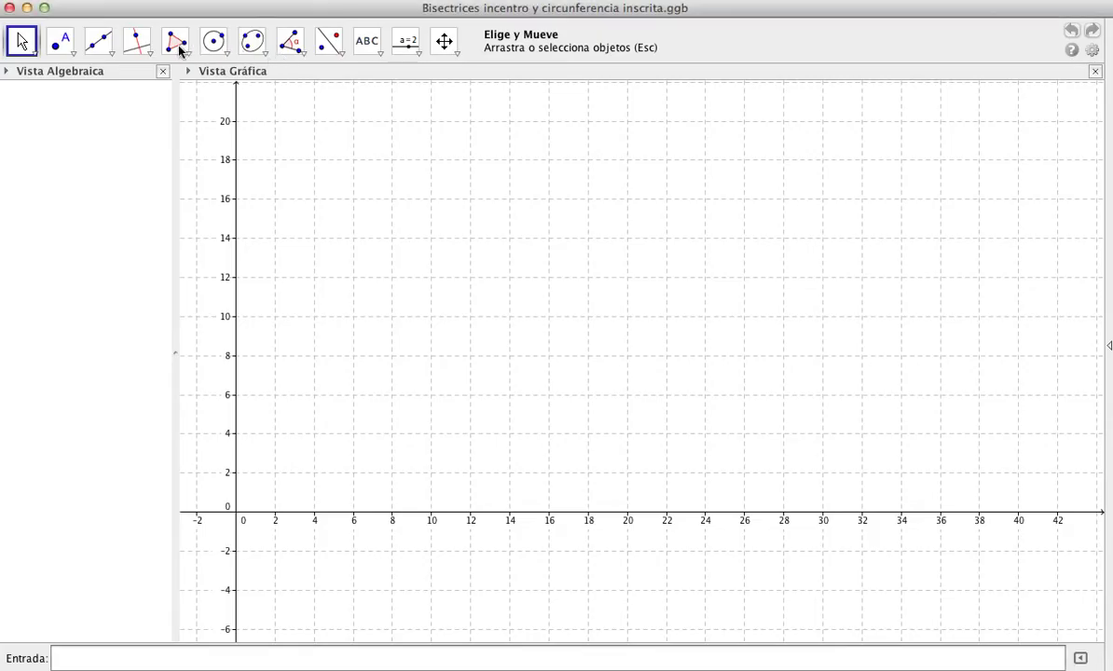
pyautogui.click(455, 55)
pyautogui.click(444, 42)
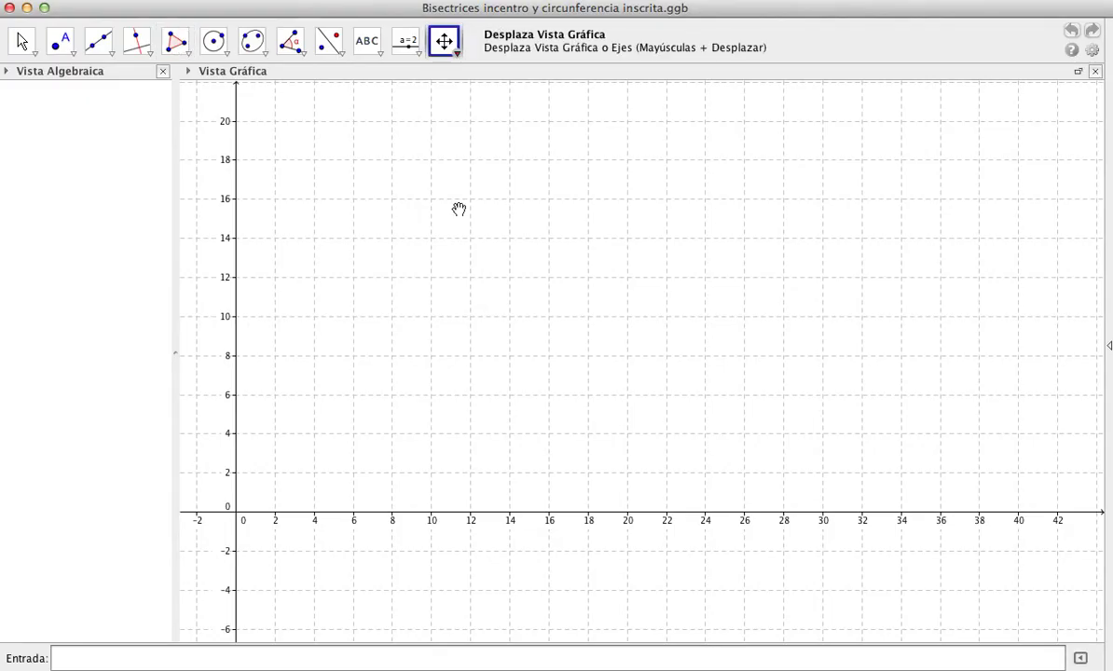
pyautogui.moveTo(526, 325); pyautogui.dragTo(486, 439)
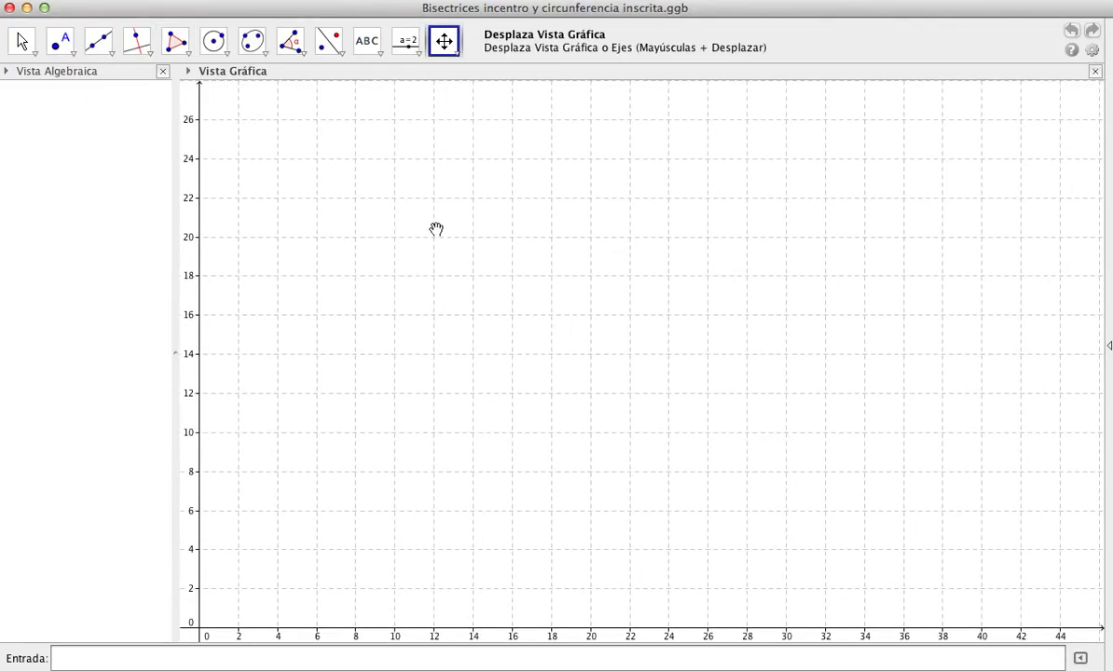
pyautogui.click(171, 46)
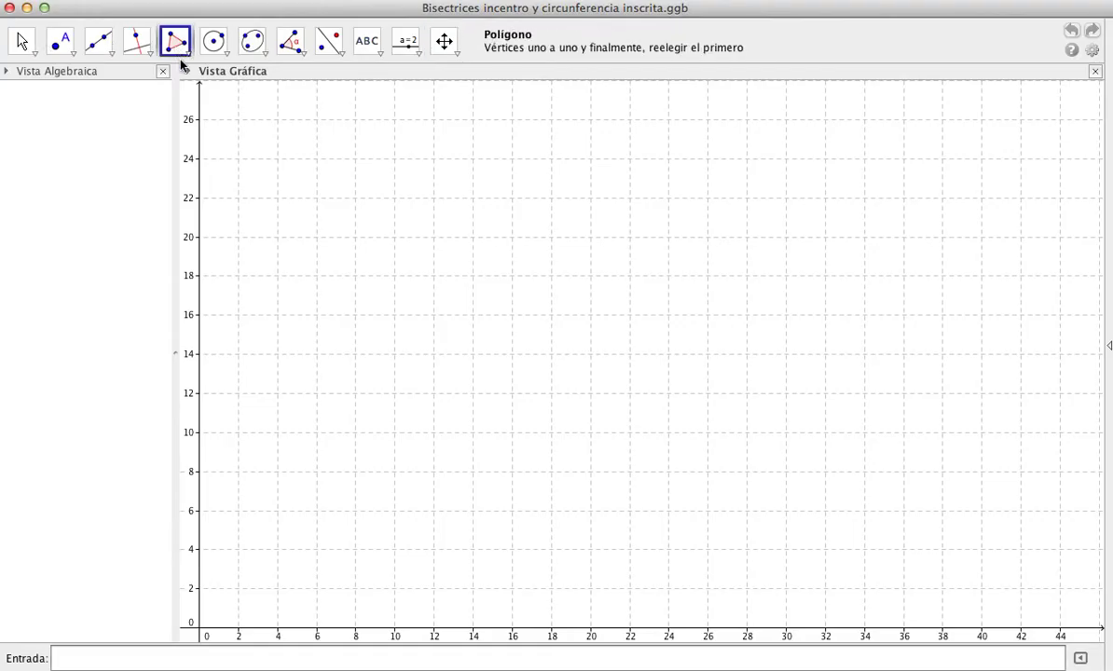
pyautogui.click(519, 206)
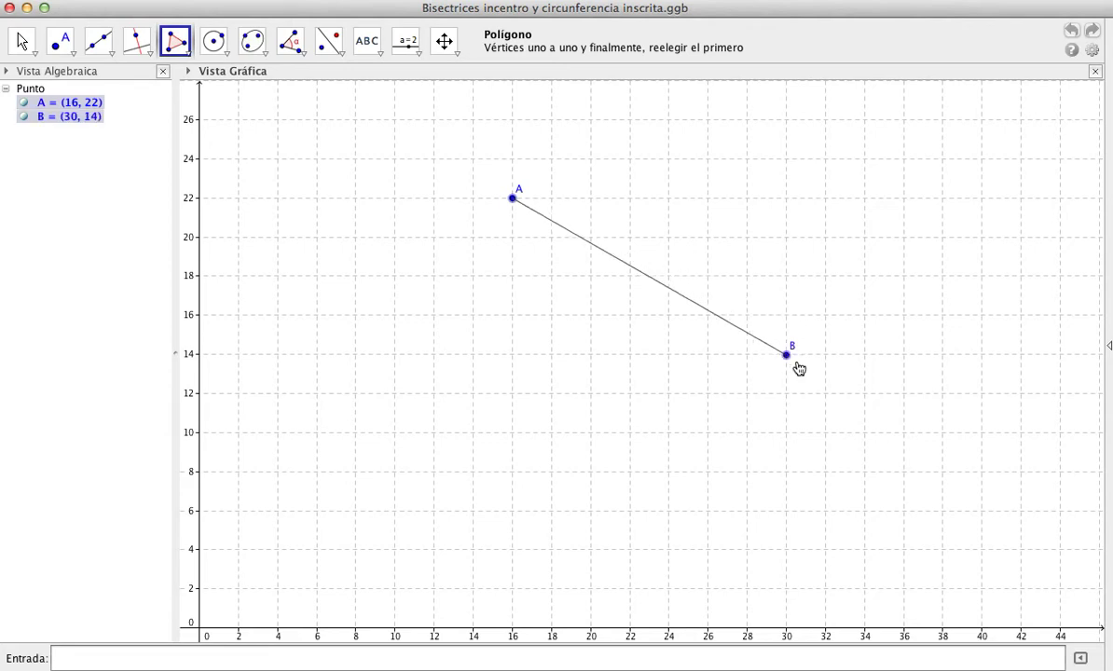
pyautogui.click(795, 364)
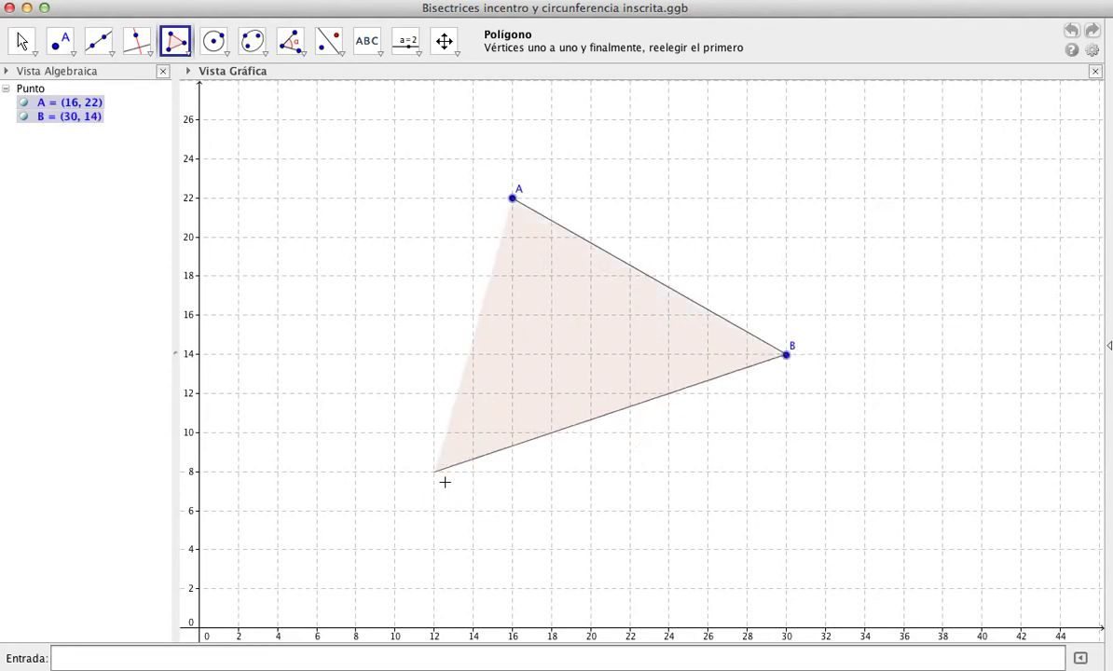
pyautogui.click(445, 482)
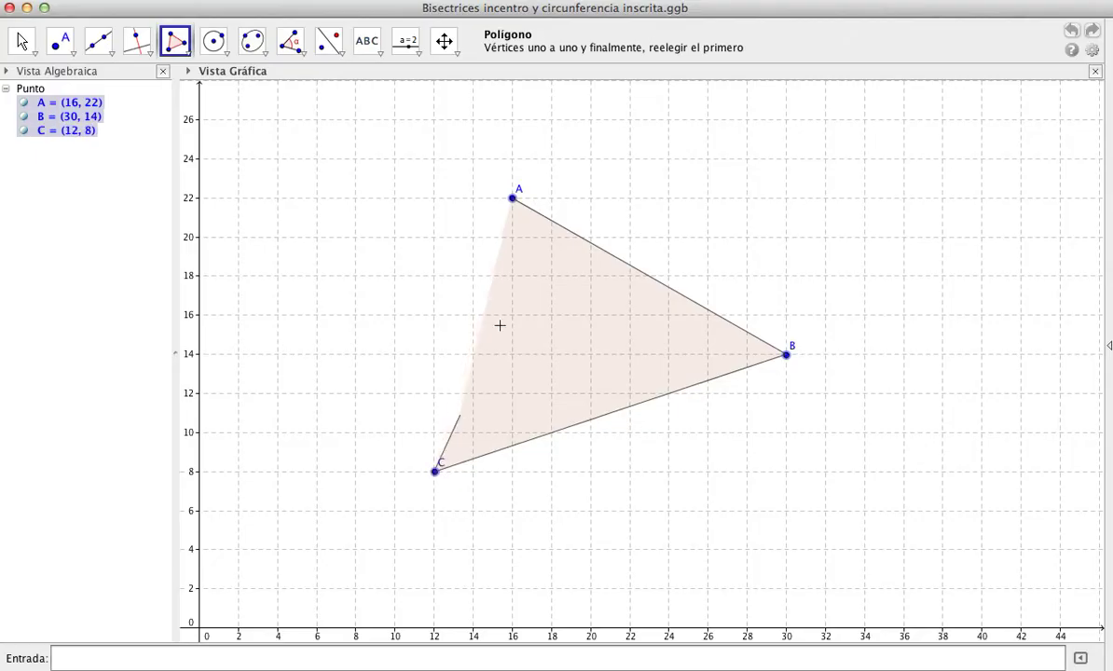
pyautogui.click(515, 201)
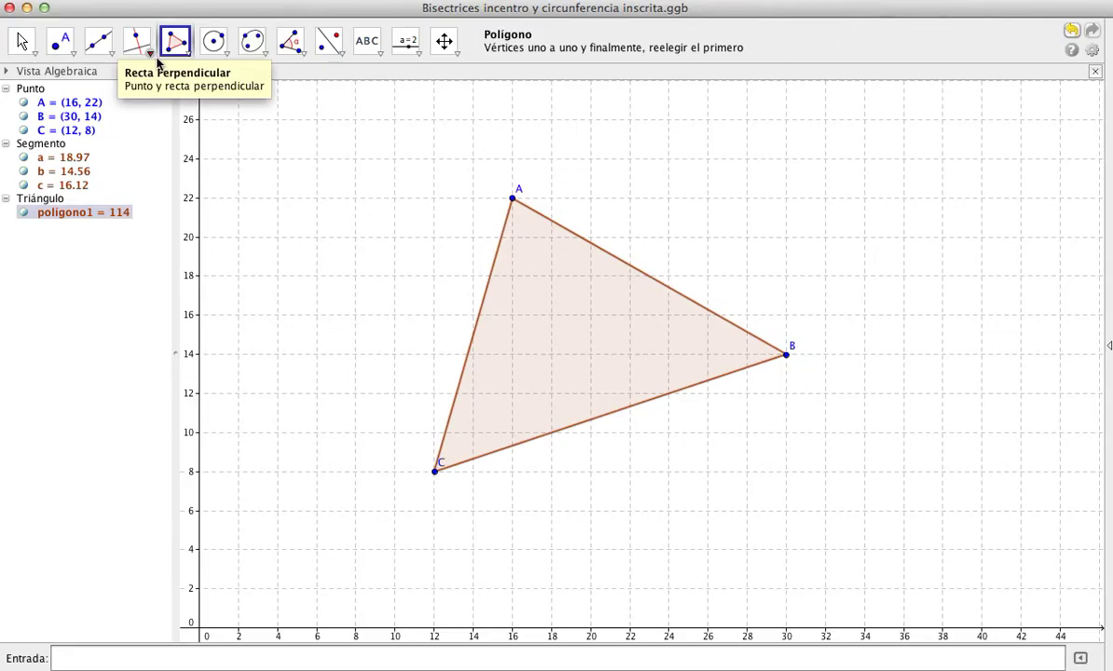
# Step: Construct the angle bisectors of triangle sides BC and CA at vertex C
pyautogui.click(157, 60)
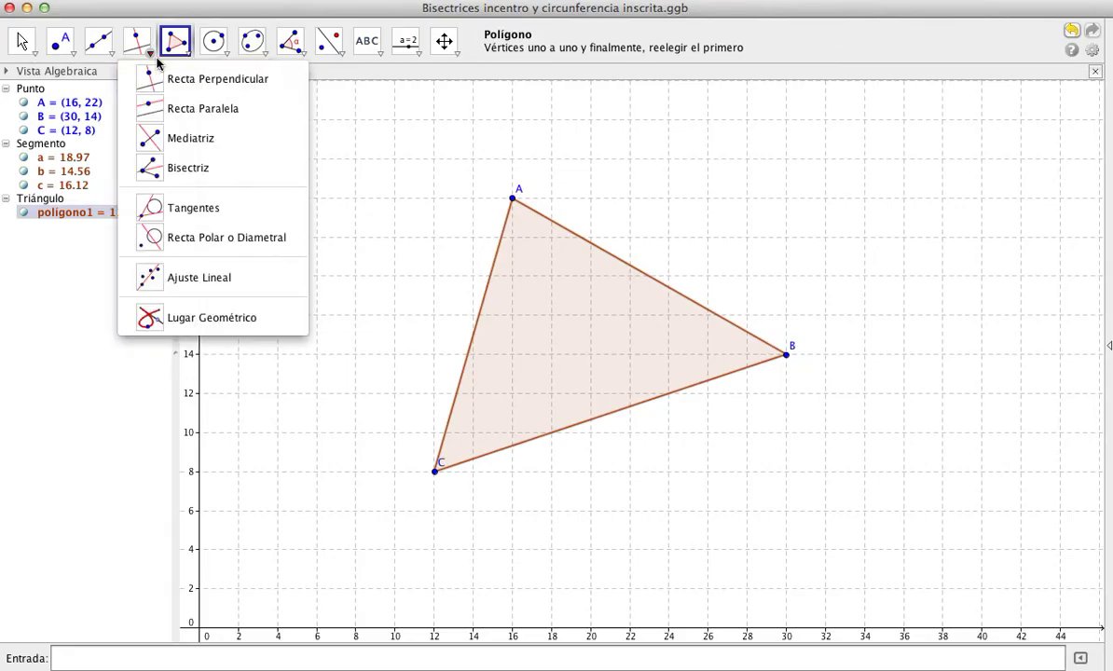
pyautogui.click(160, 172)
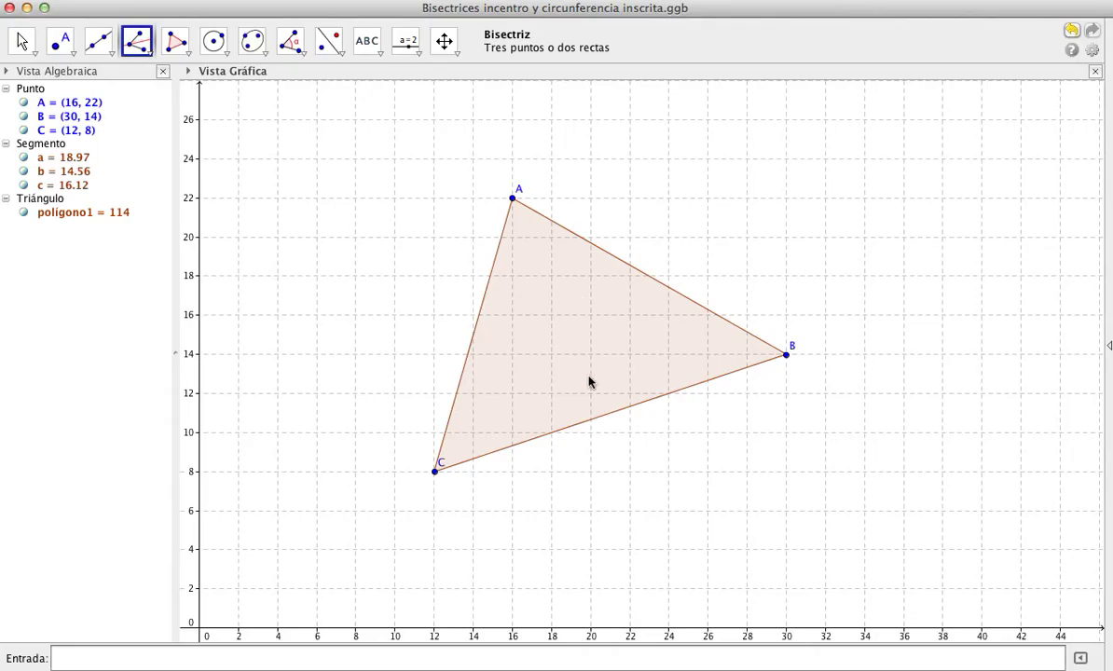
pyautogui.click(578, 435)
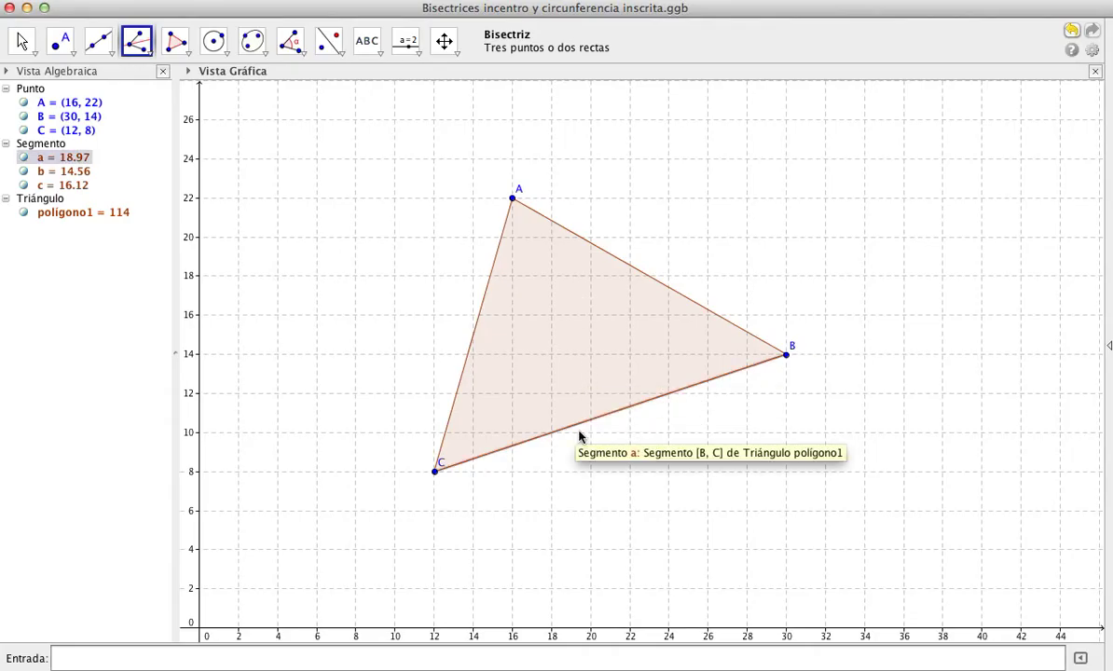
pyautogui.click(471, 364)
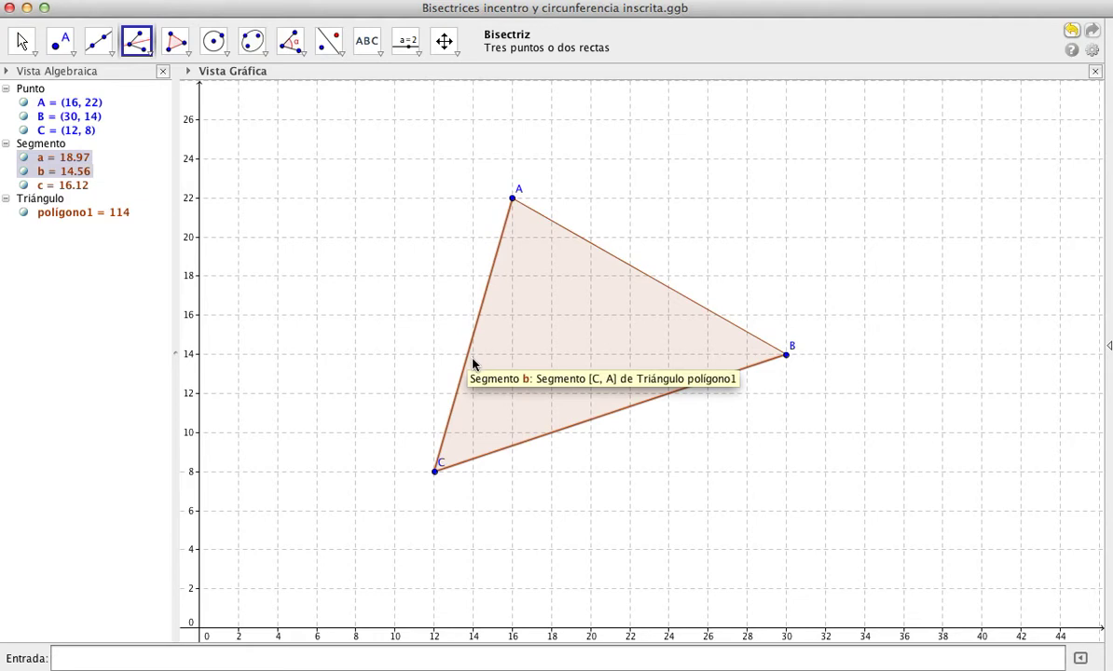
pyautogui.click(472, 365)
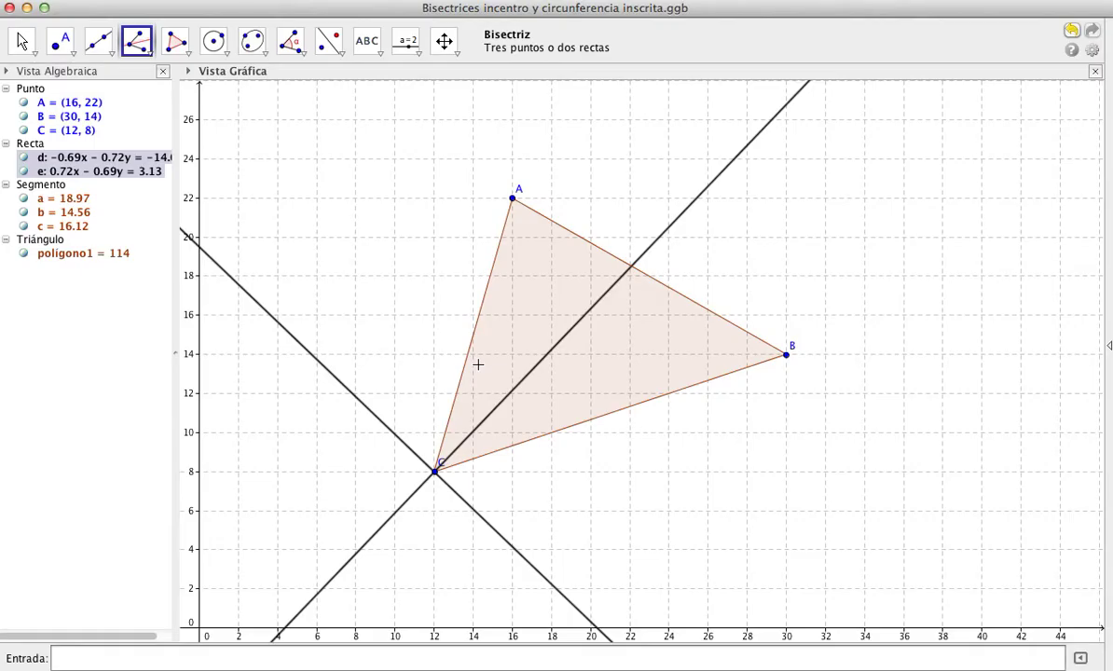
# Step: Hide the exterior bisector at vertex C, keeping the interior one displayed
pyautogui.click(75, 212)
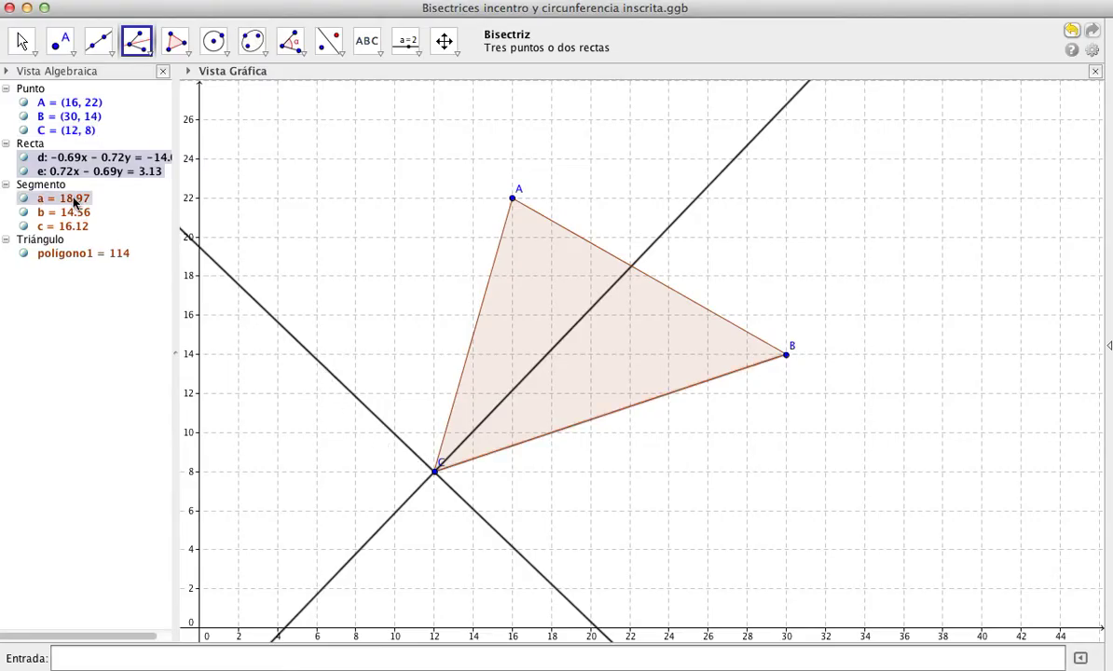
pyautogui.click(24, 173)
pyautogui.click(25, 172)
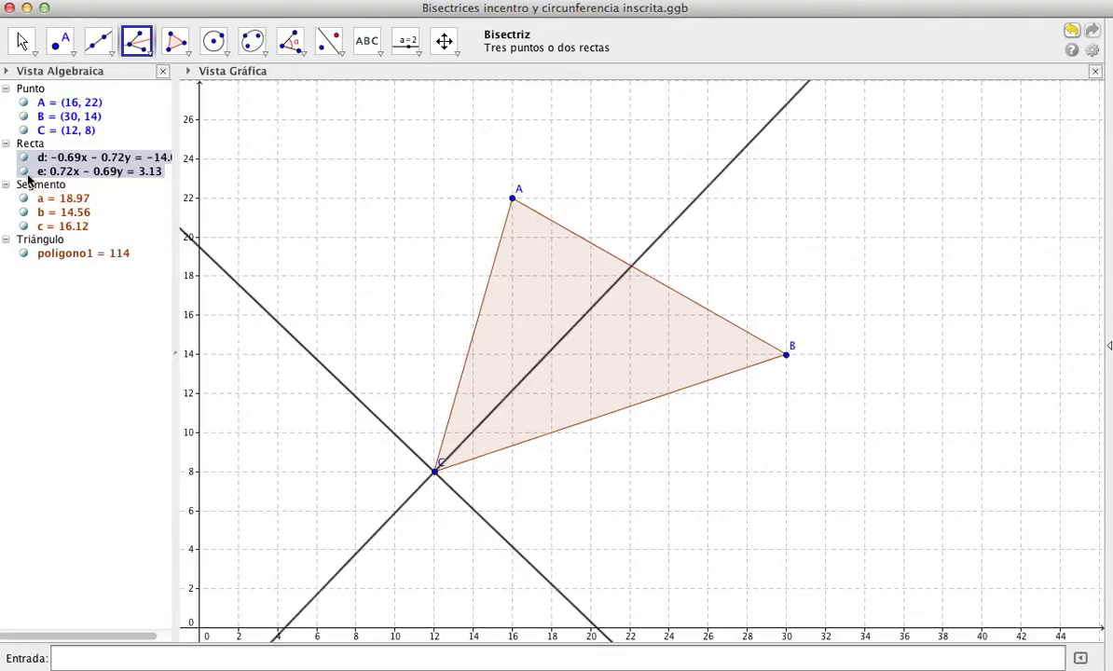
pyautogui.click(27, 161)
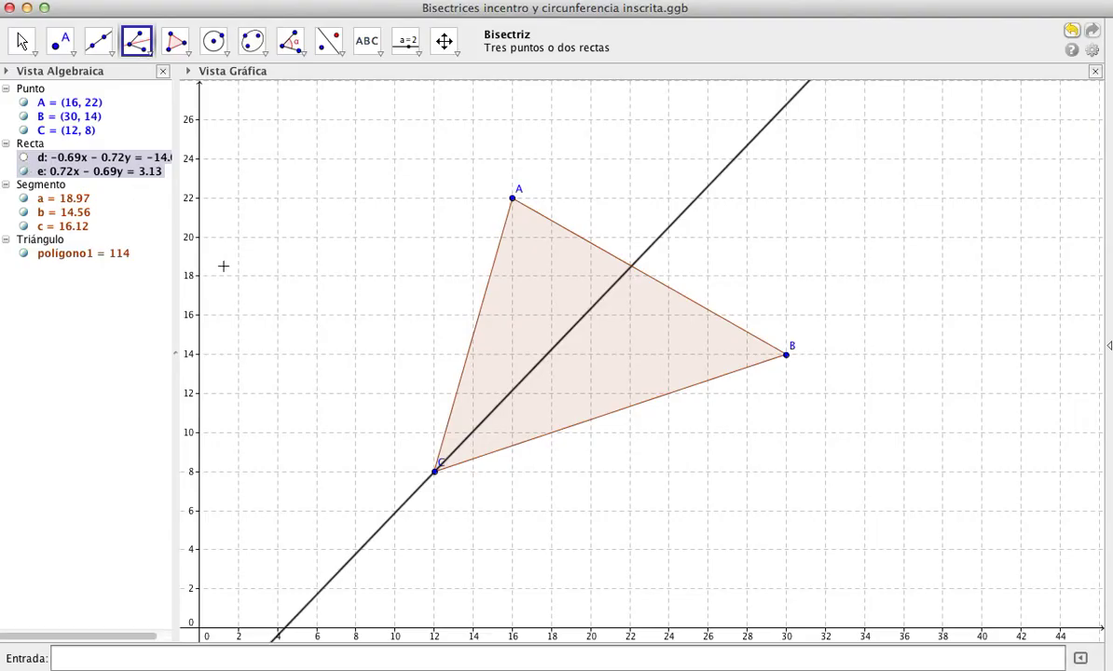
# Step: Construct the bisectors of sides CA and AB and hide the exterior one at vertex A
pyautogui.click(435, 470)
pyautogui.click(480, 334)
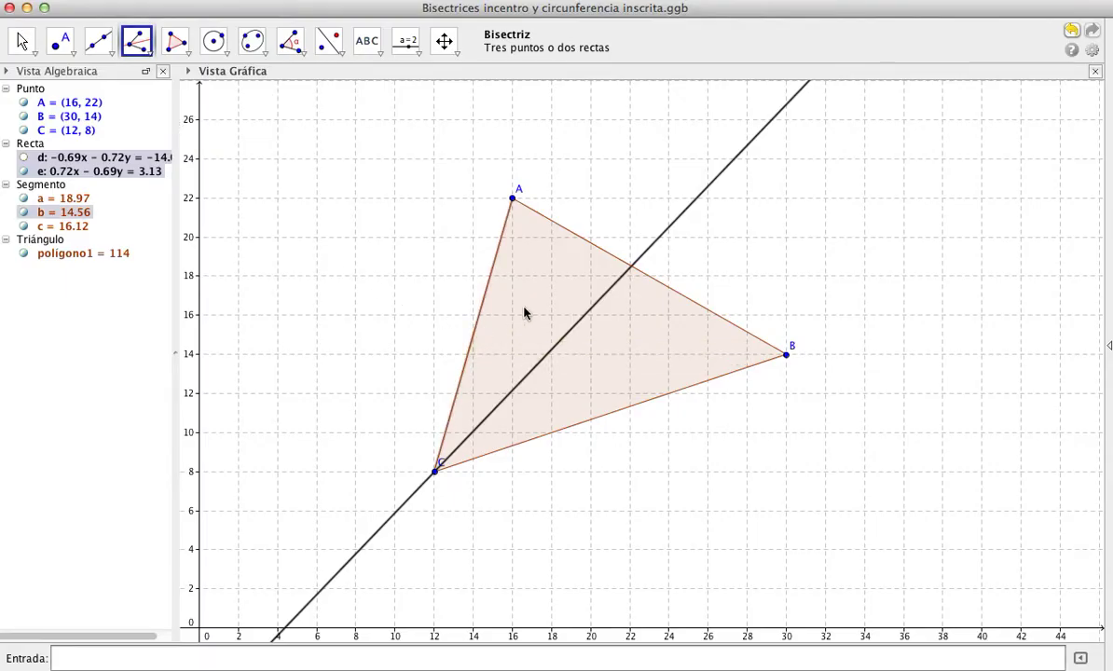
pyautogui.click(586, 246)
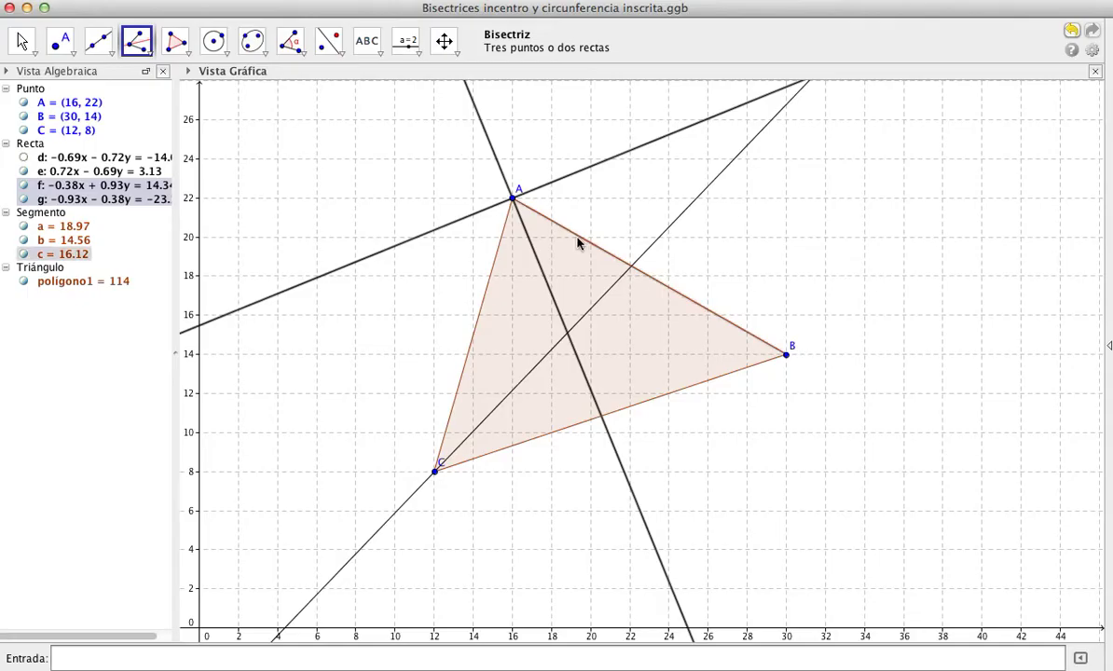
pyautogui.click(24, 187)
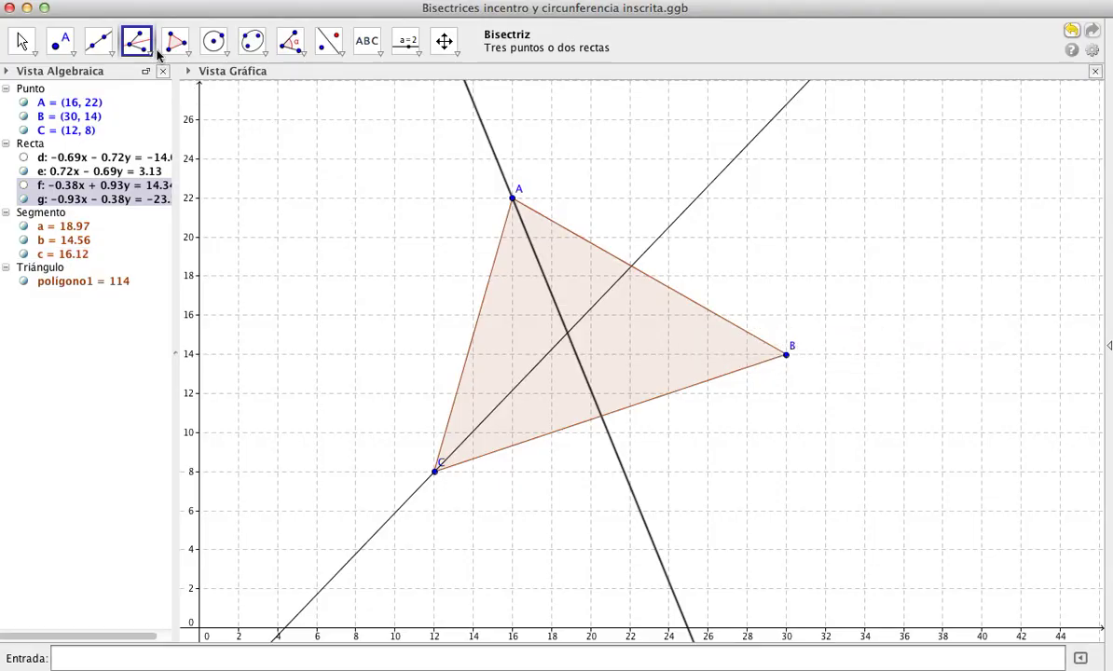
# Step: Construct the bisectors of sides BC and AB and hide the exterior one at vertex B
pyautogui.click(651, 410)
pyautogui.click(692, 304)
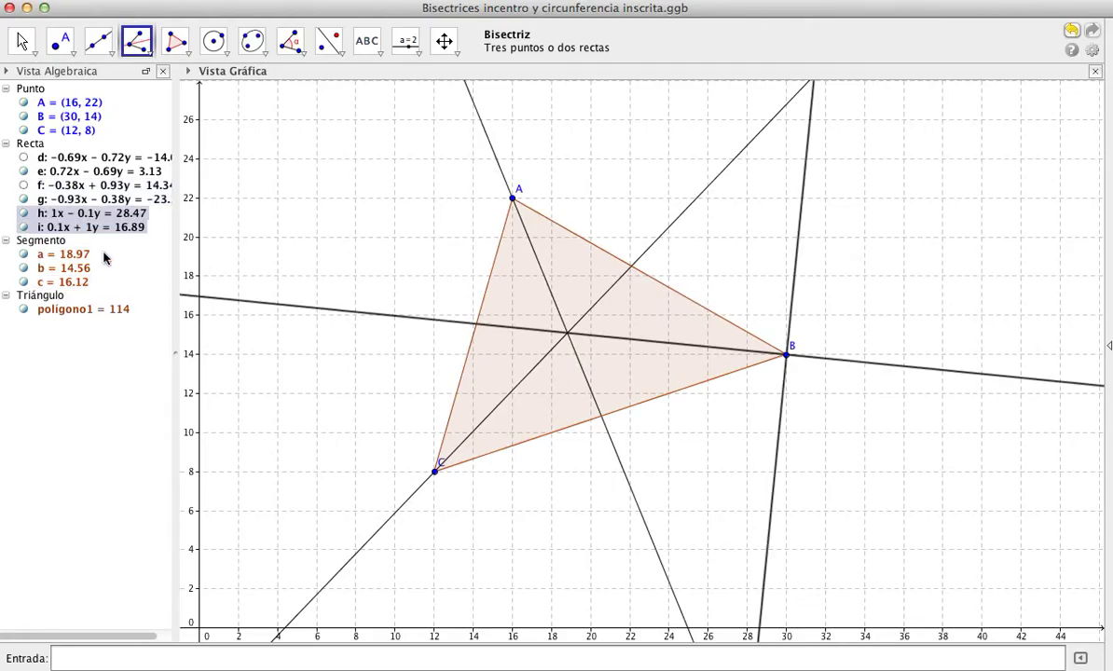
pyautogui.click(28, 219)
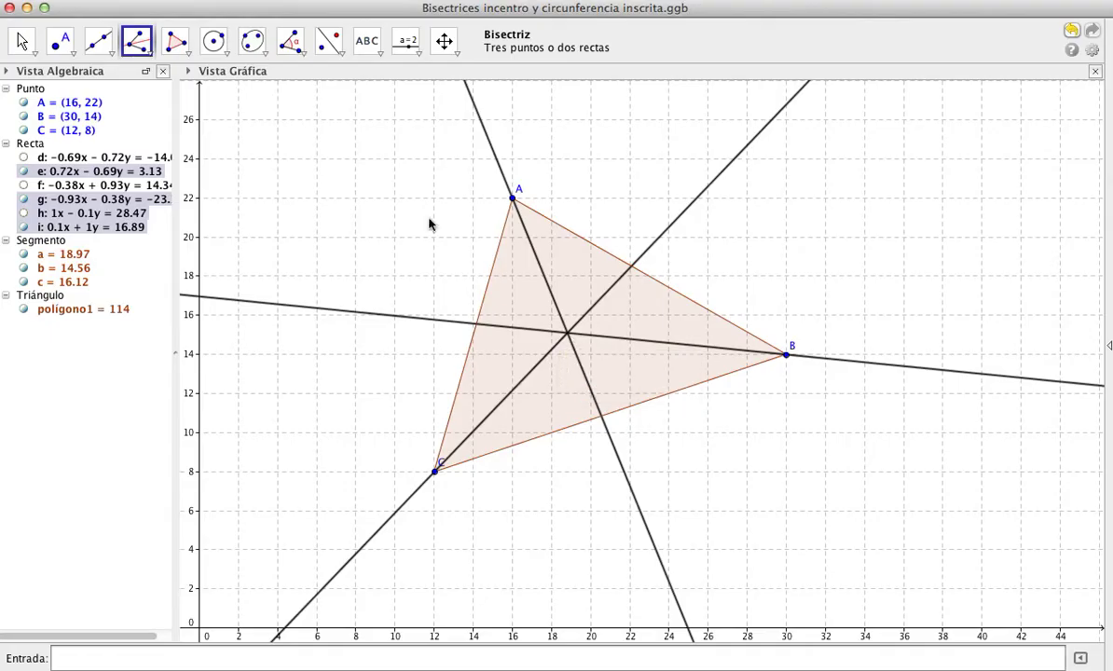
# Step: Mark the point where the three interior bisectors meet and draw the perpendicular to side AB through it
pyautogui.click(61, 41)
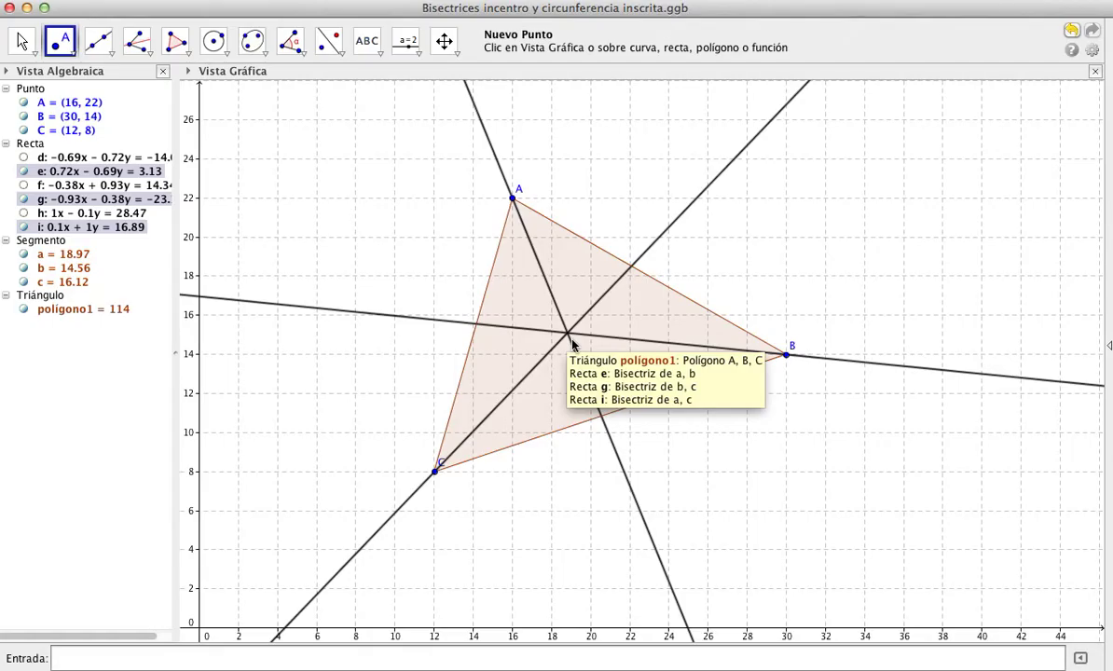
pyautogui.click(571, 341)
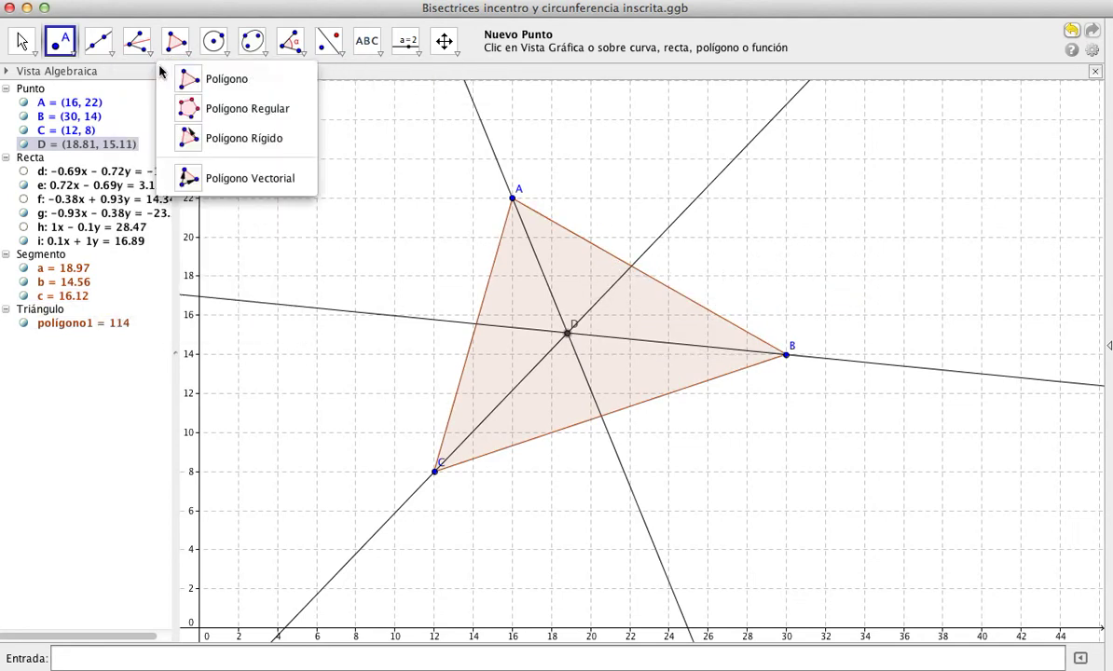
pyautogui.moveTo(155, 65)
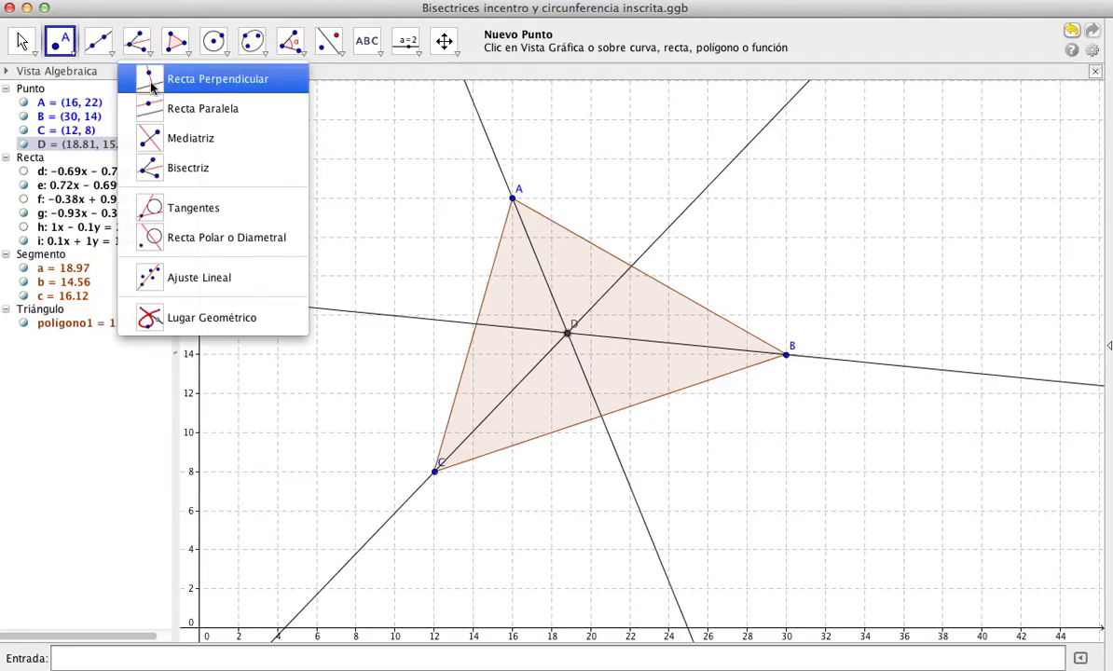
pyautogui.click(152, 82)
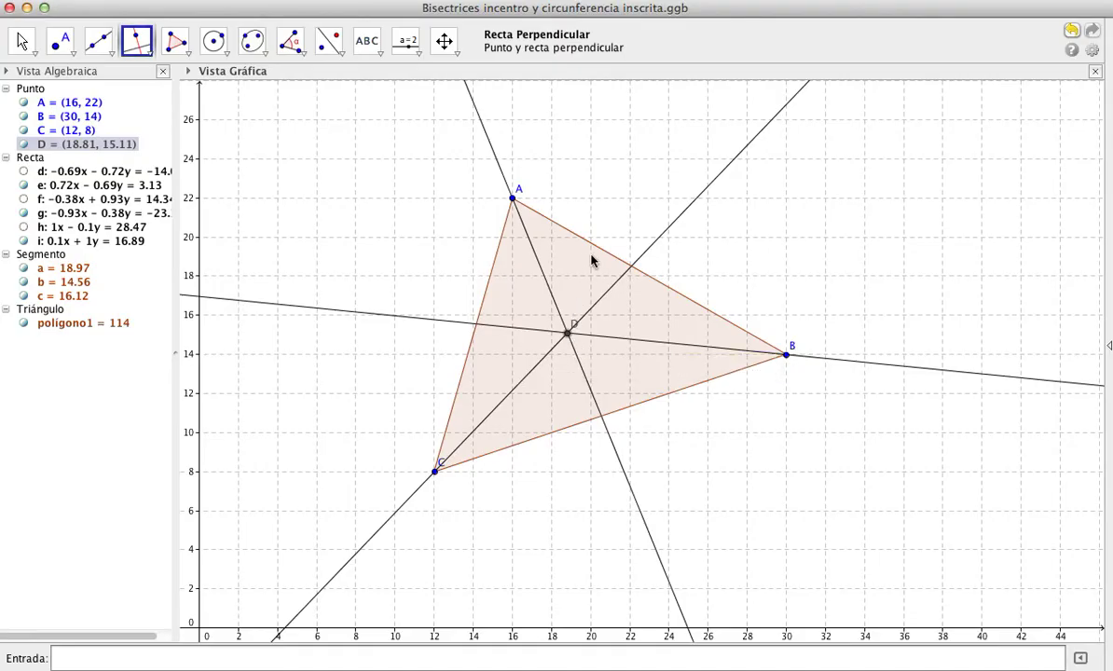
pyautogui.click(597, 253)
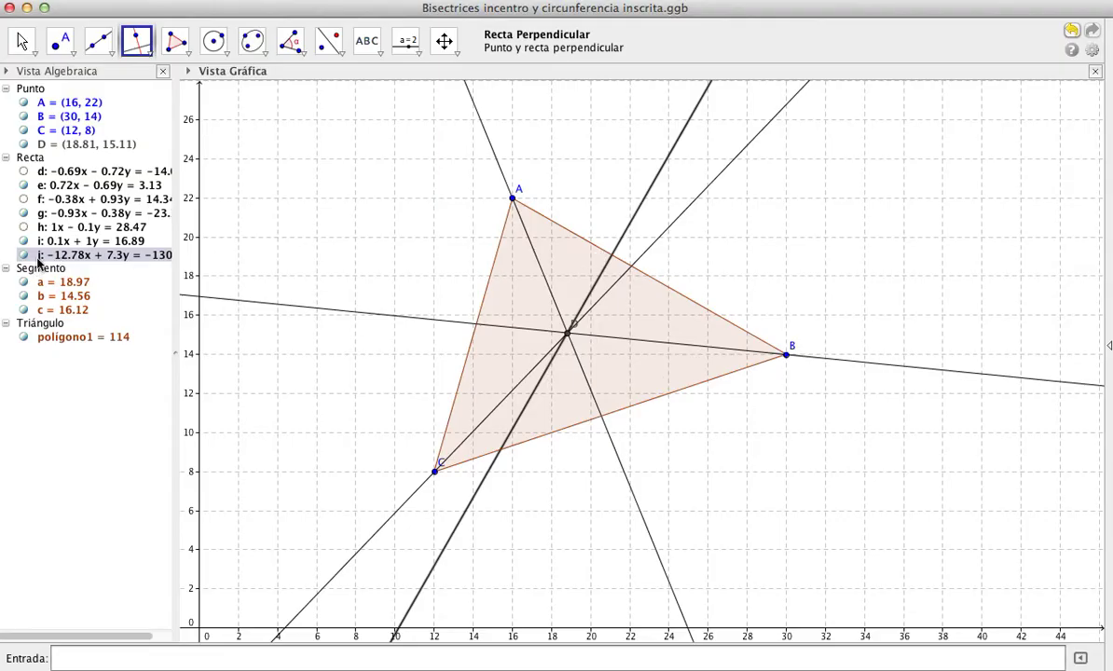
# Step: Mark the intersection of the perpendicular with side AB, and hide the perpendicular line
pyautogui.click(65, 38)
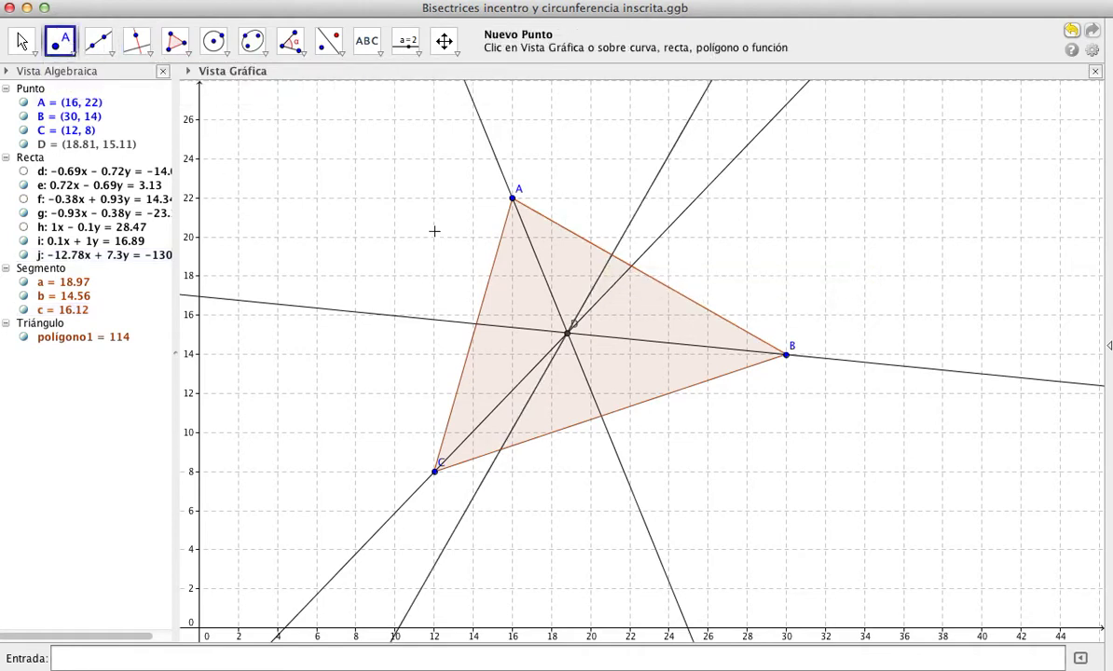
pyautogui.click(611, 255)
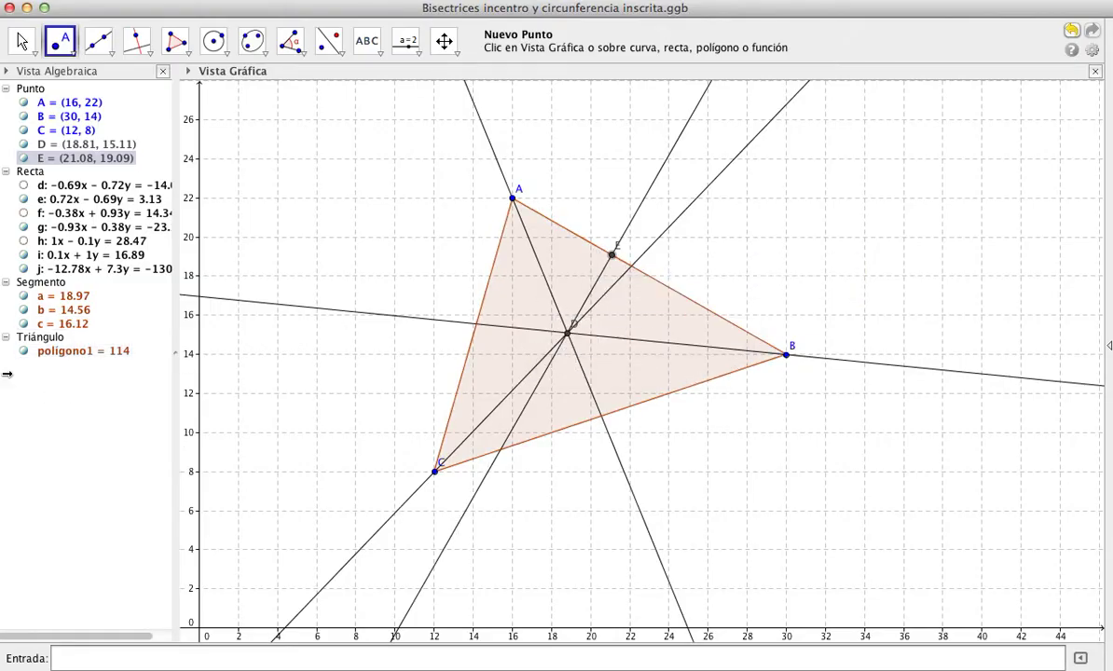
pyautogui.click(94, 271)
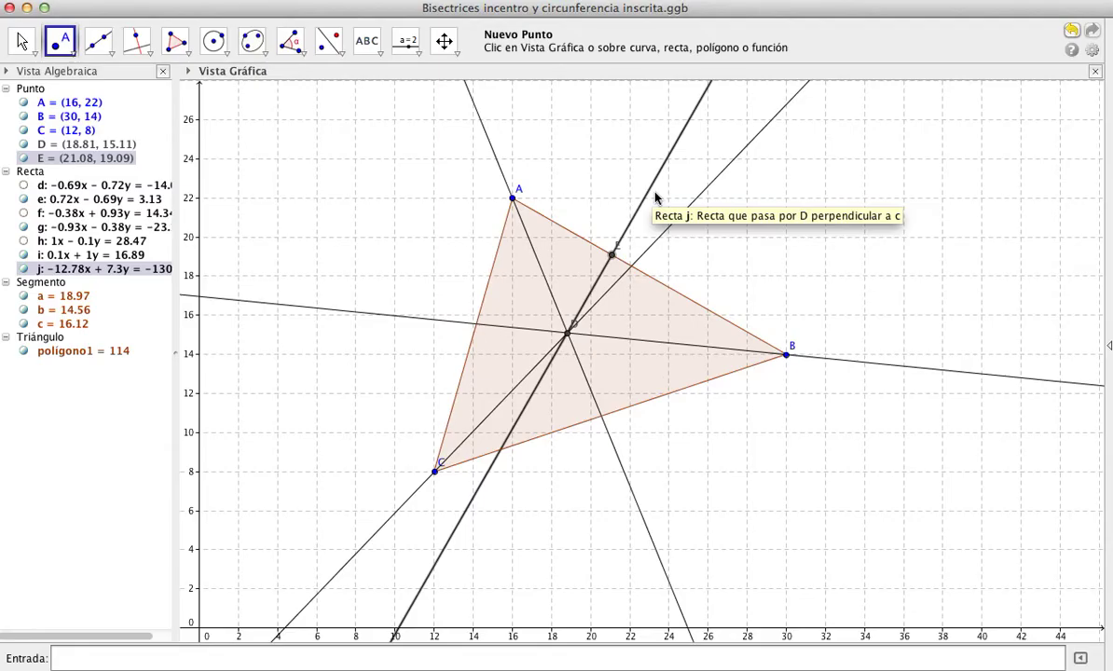
pyautogui.click(24, 269)
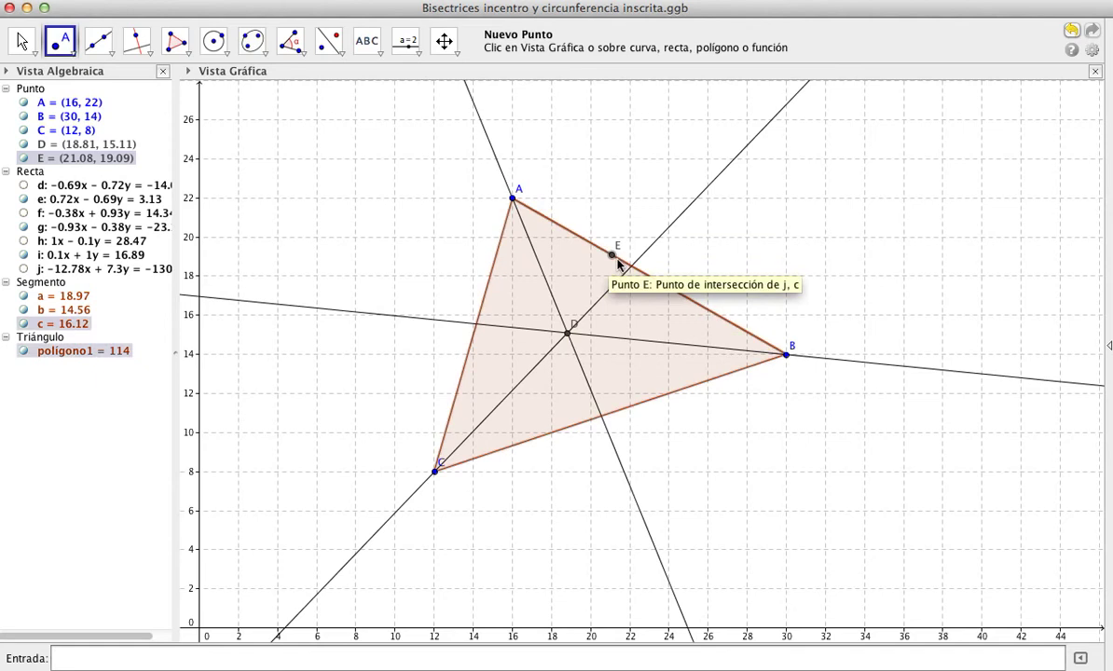
# Step: Draw a segment from the incenter to the foot of the perpendicular on side AB
pyautogui.click(113, 55)
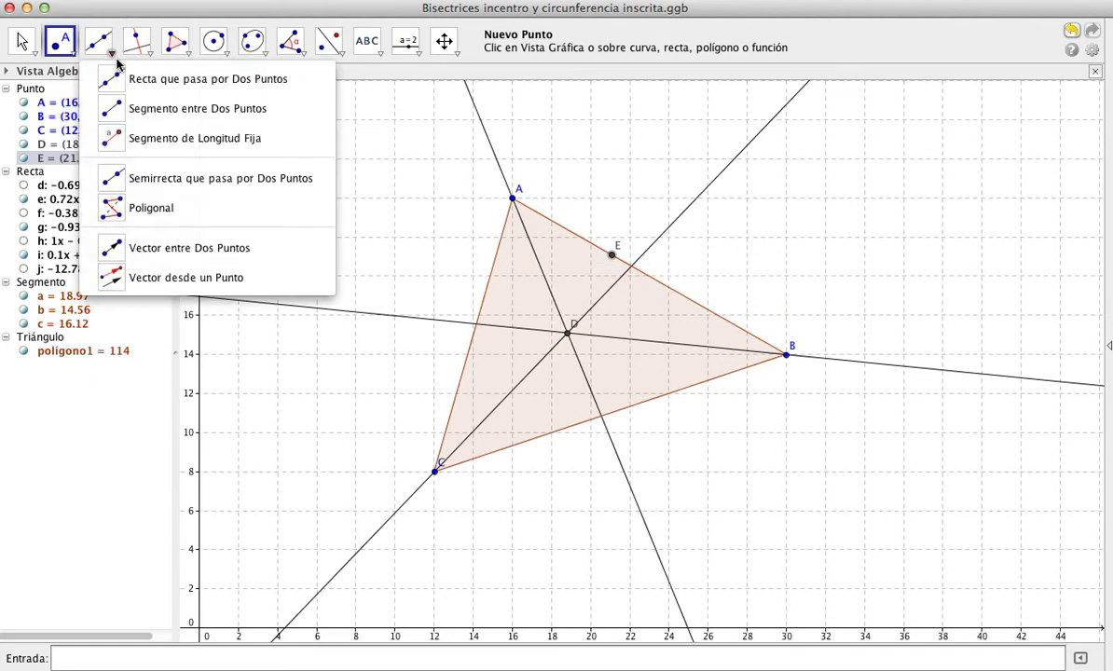
pyautogui.click(119, 120)
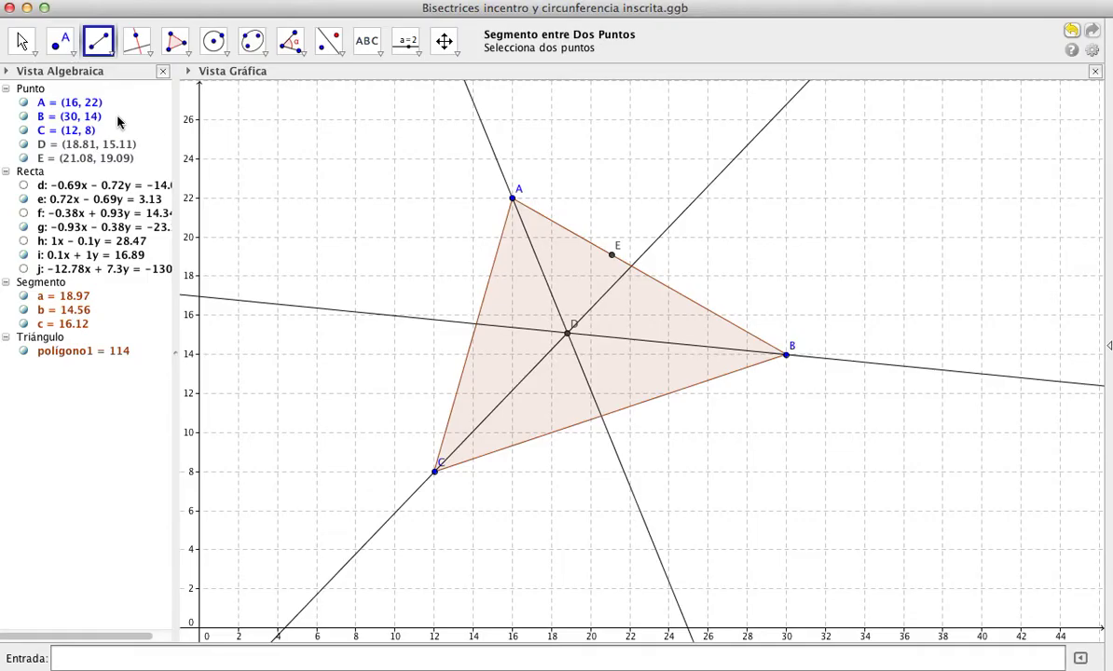
pyautogui.click(570, 339)
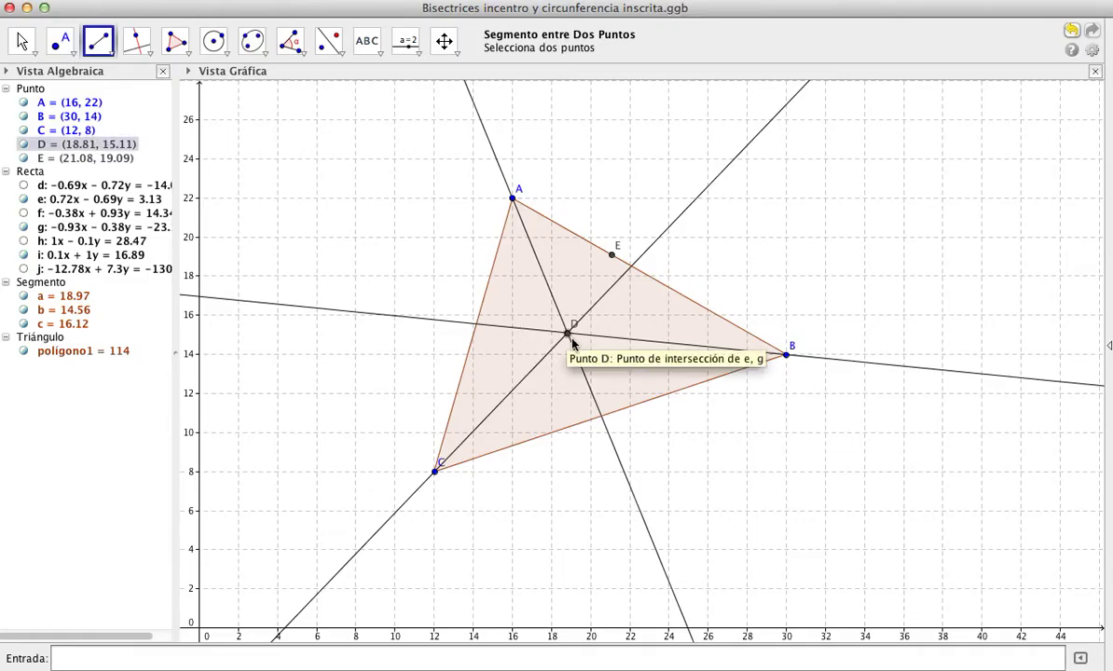
pyautogui.click(613, 258)
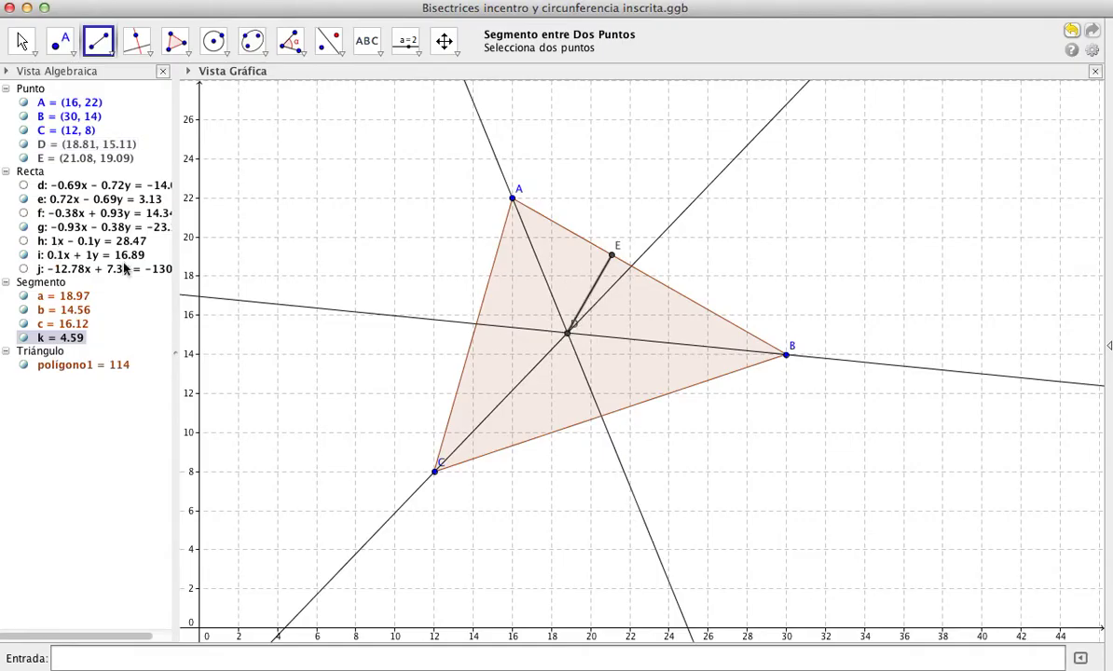
# Step: Set the colour of the segment from the incenter D to point E to red (255, 0, 0)
pyautogui.rightClick(599, 297)
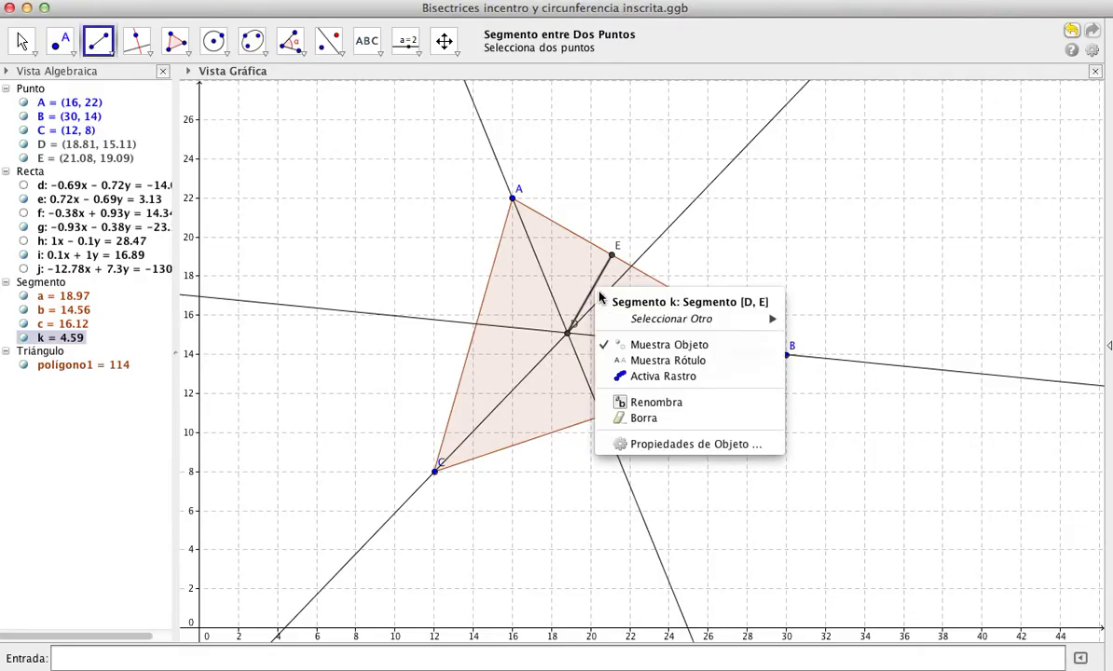
pyautogui.click(666, 451)
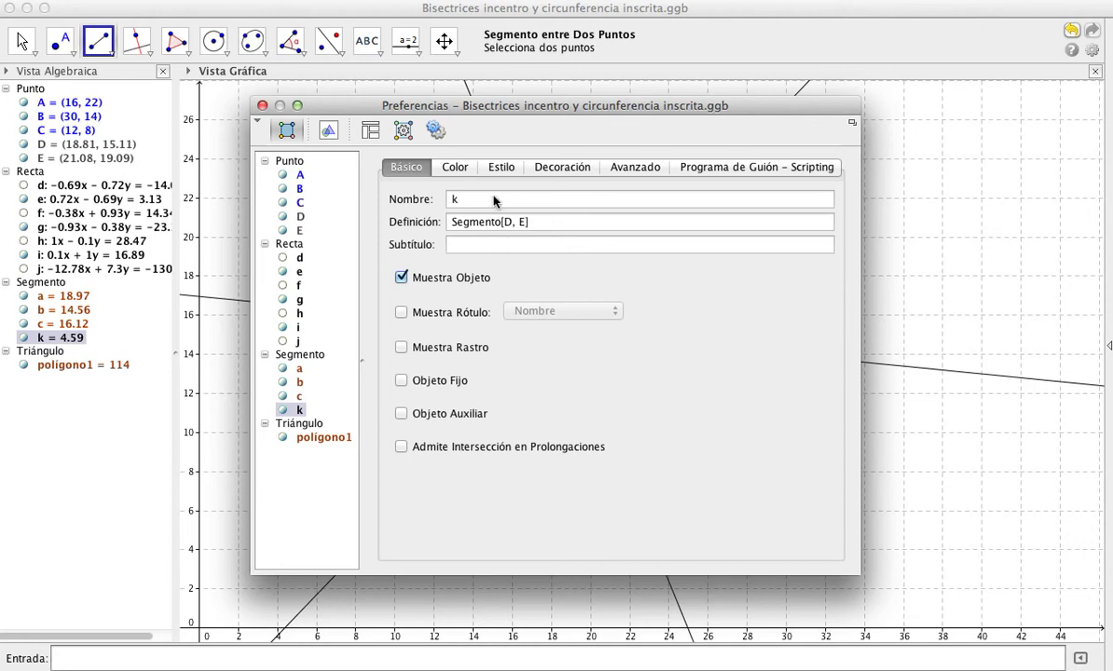
pyautogui.click(451, 168)
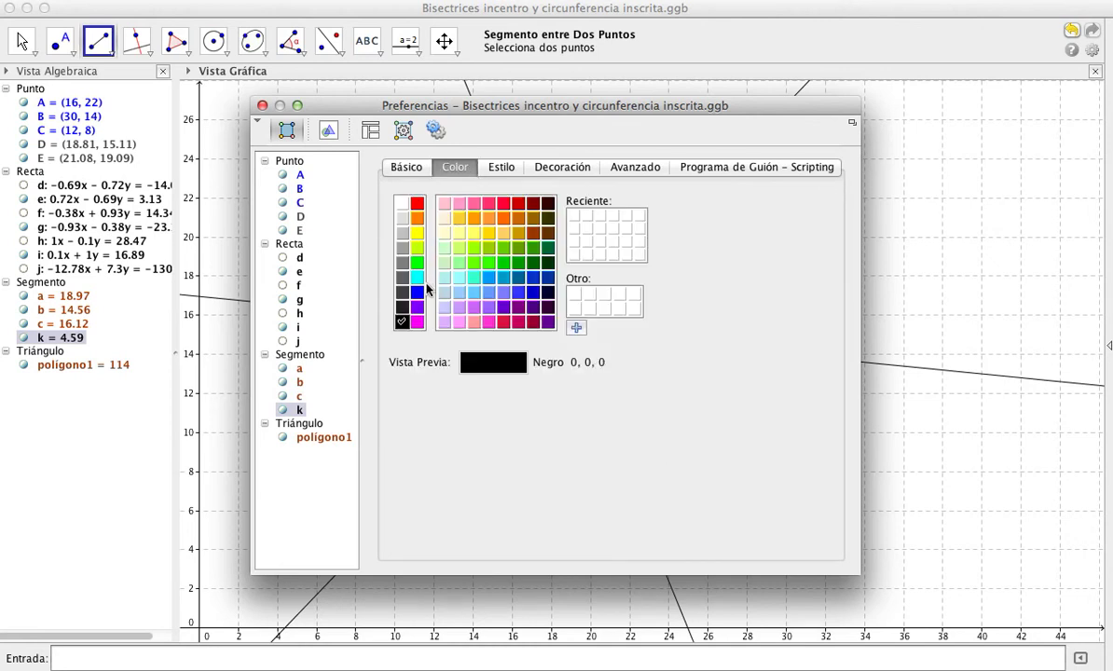
pyautogui.click(420, 207)
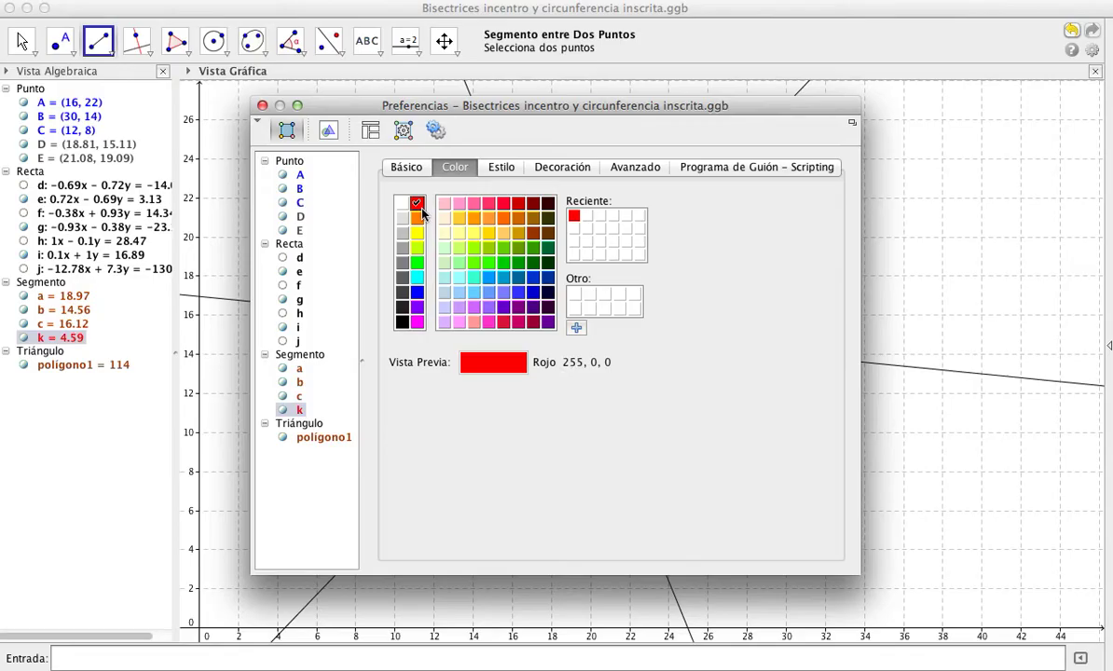
pyautogui.click(262, 105)
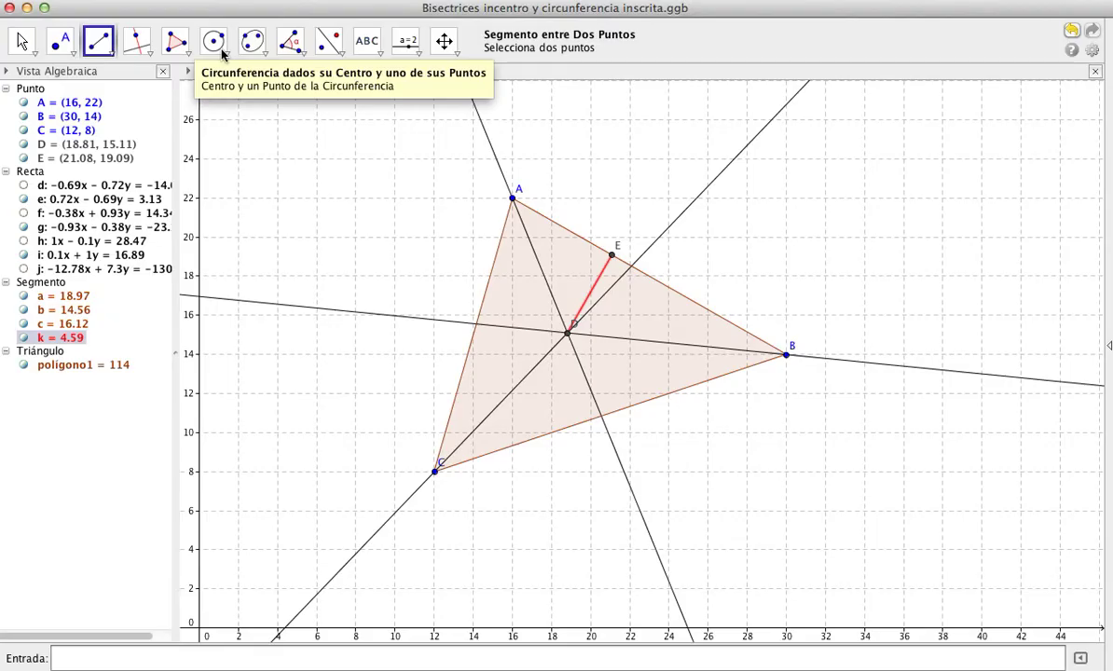
# Step: Draw the inscribed circle centred at the incenter D and passing through point E
pyautogui.click(223, 54)
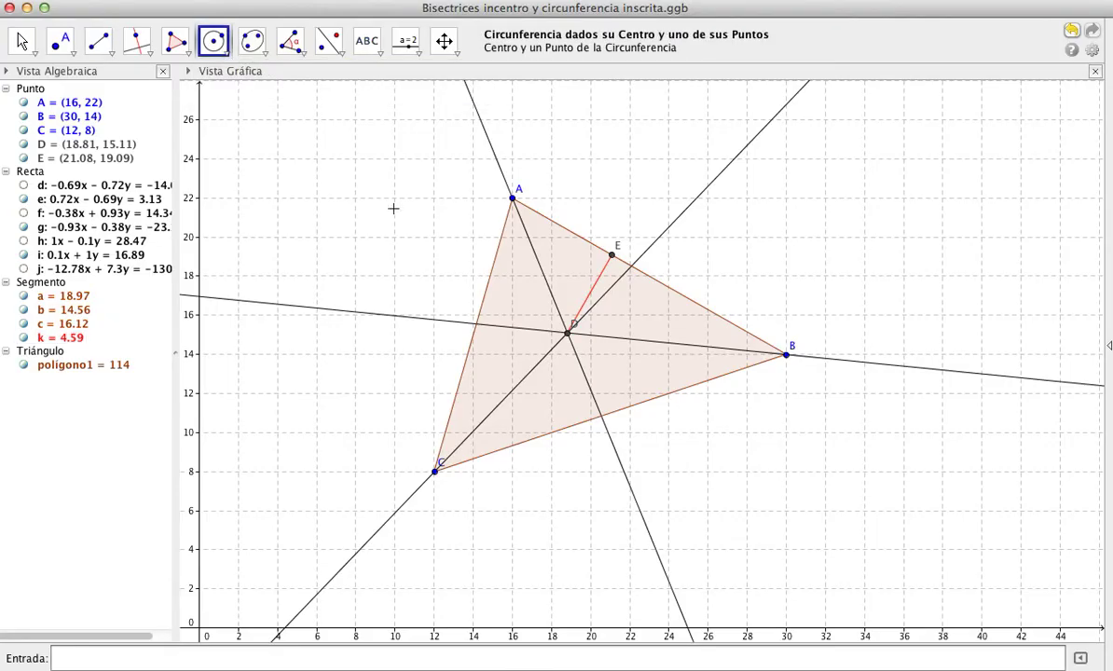
pyautogui.click(570, 339)
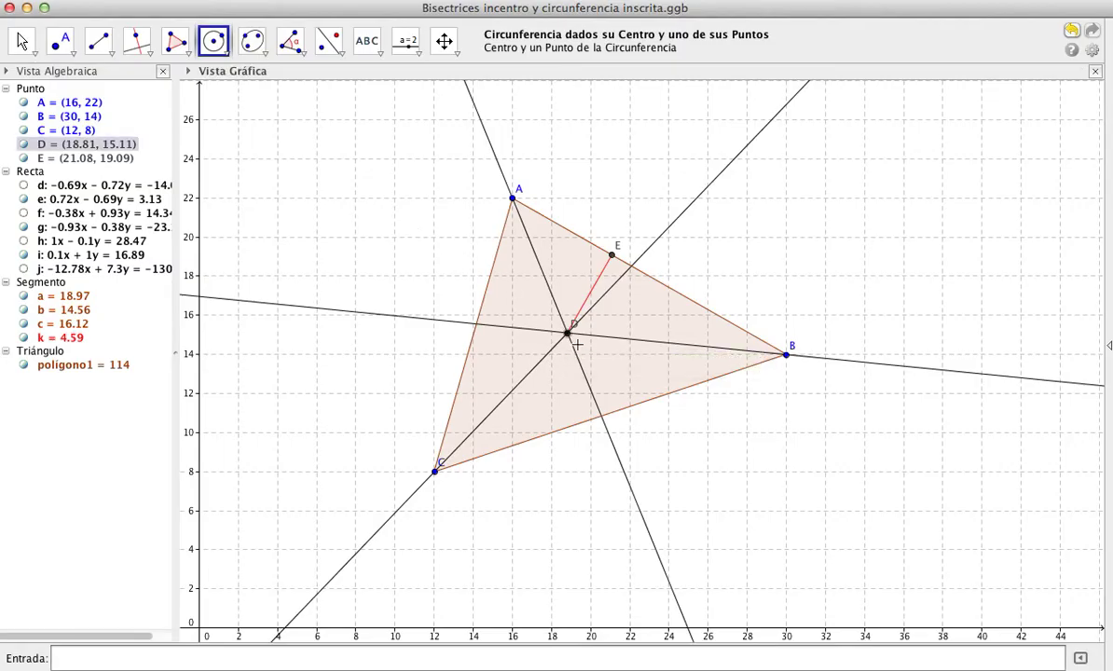
pyautogui.click(616, 268)
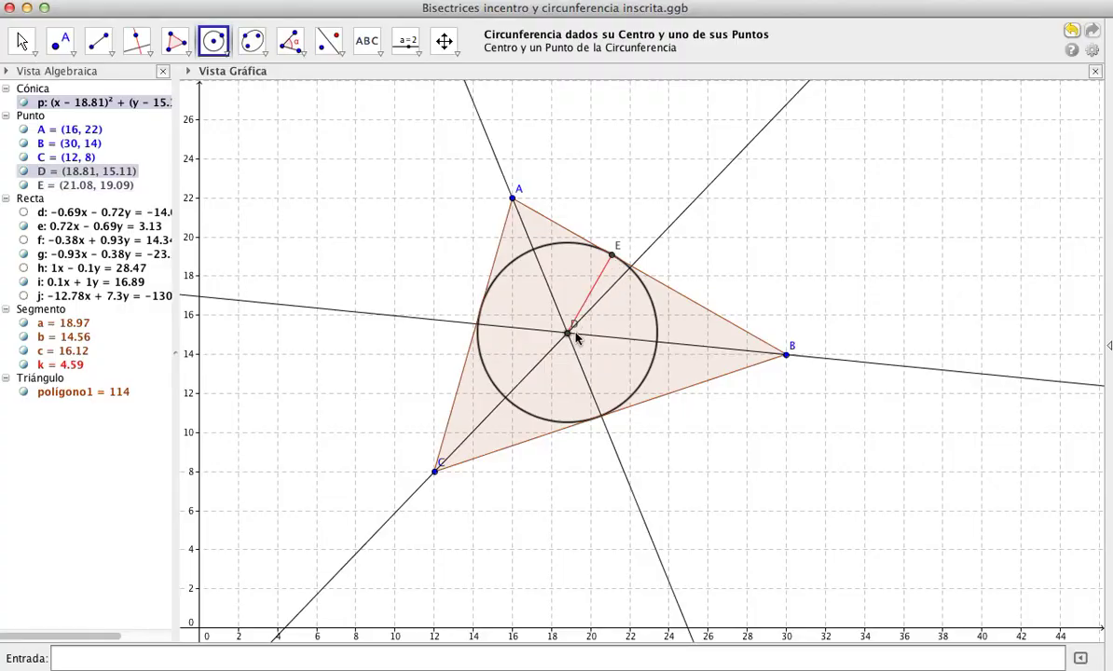
# Step: Move vertex A through several positions to test the inscribed circle, ending at (12, 24) directly above C
pyautogui.click(28, 43)
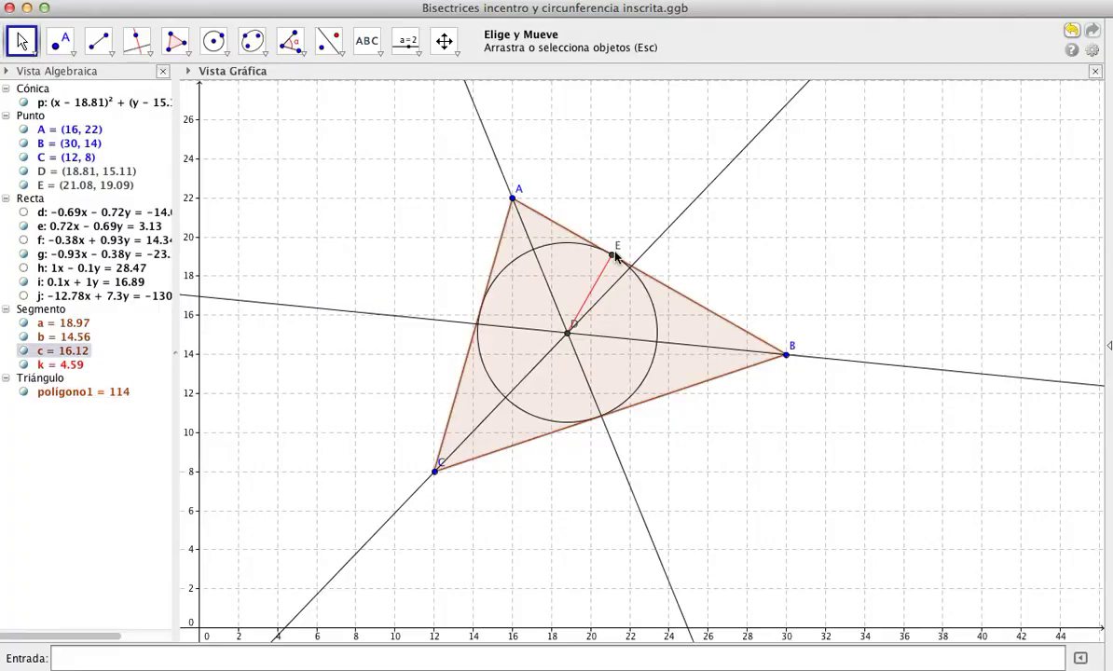
pyautogui.click(588, 341)
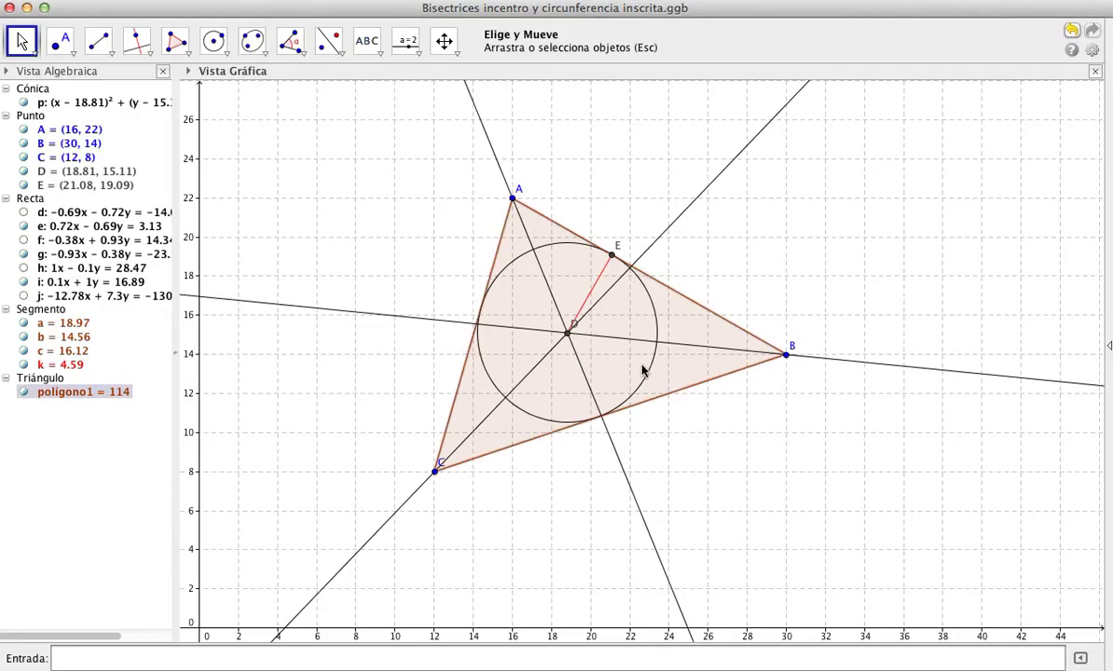
pyautogui.click(786, 405)
pyautogui.click(512, 209)
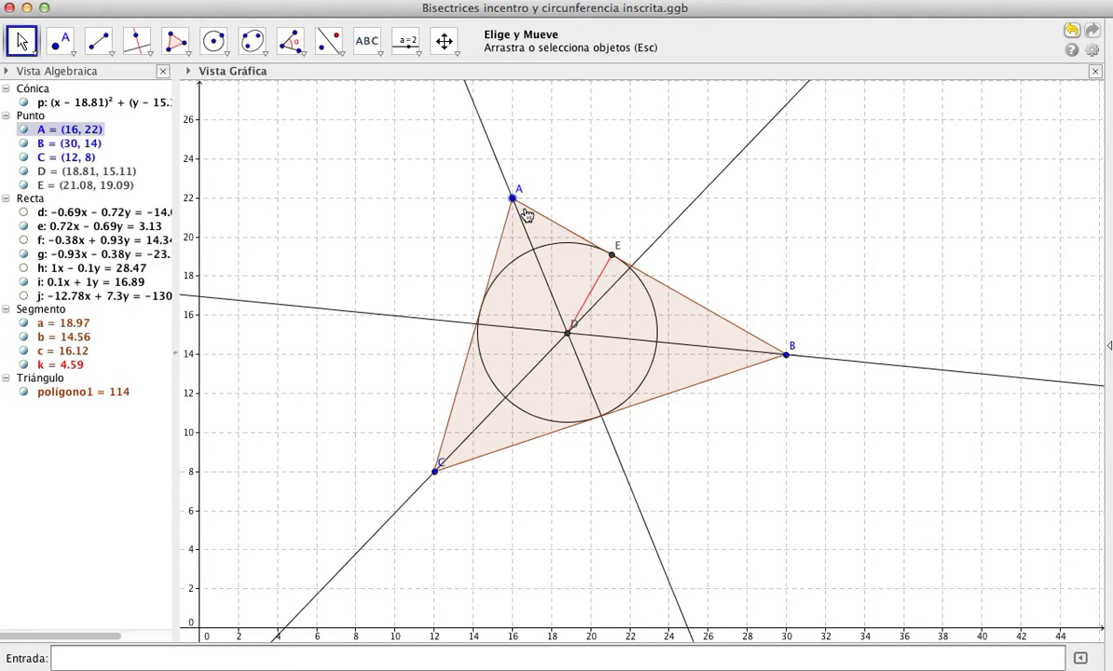
pyautogui.moveTo(519, 212); pyautogui.dragTo(377, 388)
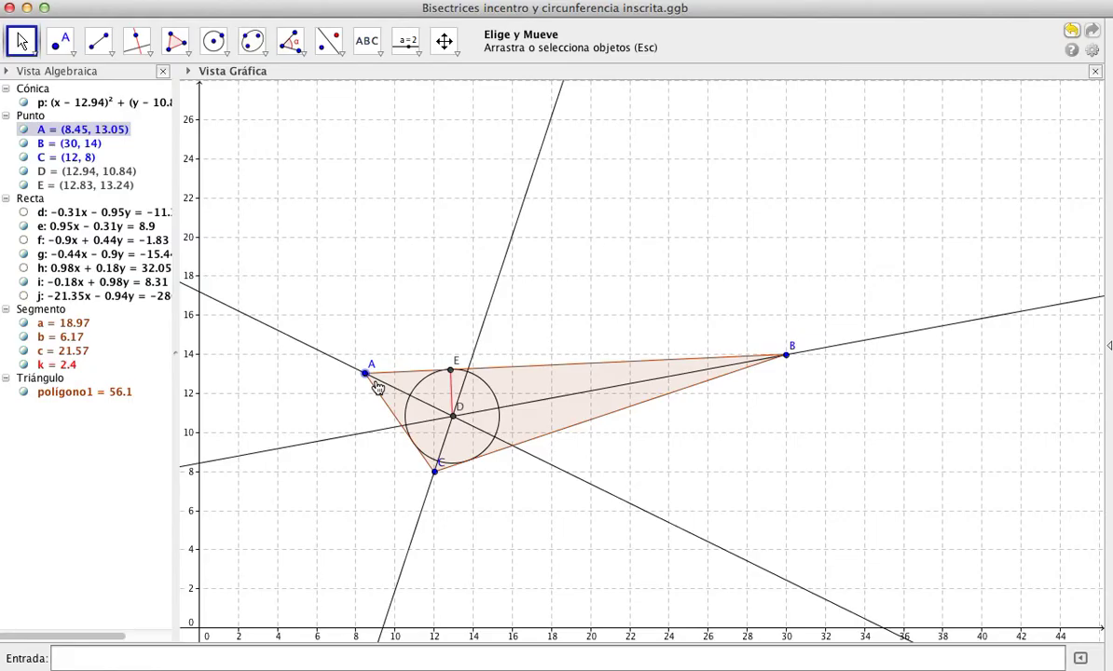
pyautogui.moveTo(378, 387); pyautogui.dragTo(802, 156)
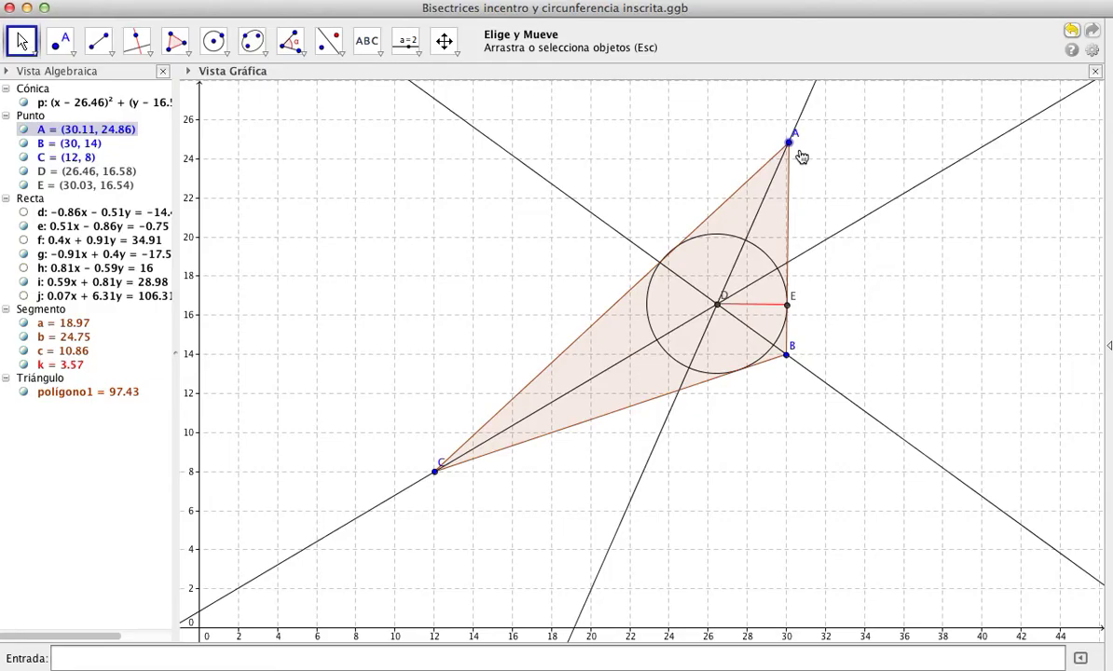
pyautogui.moveTo(800, 156); pyautogui.dragTo(808, 163)
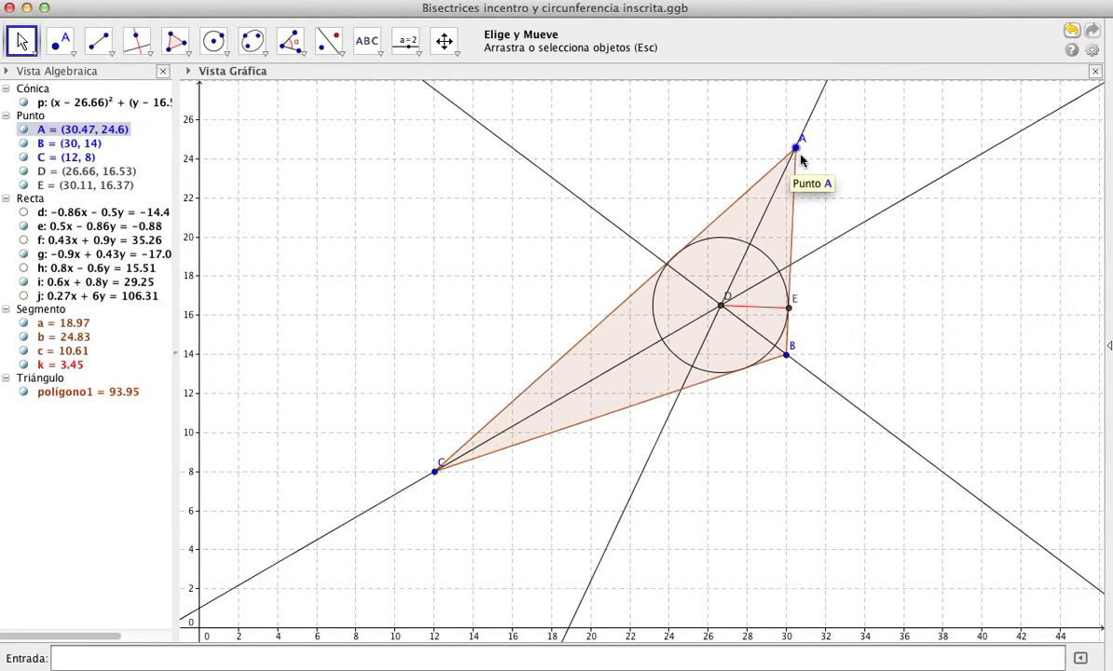
pyautogui.moveTo(800, 160); pyautogui.dragTo(713, 227)
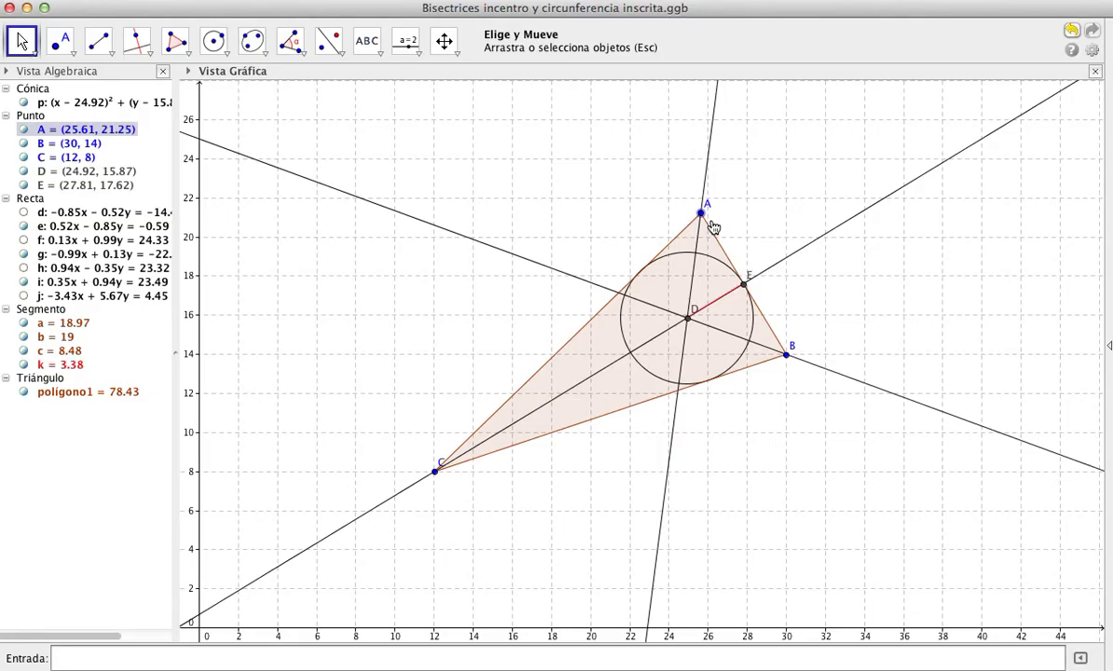
pyautogui.moveTo(713, 227); pyautogui.dragTo(668, 353)
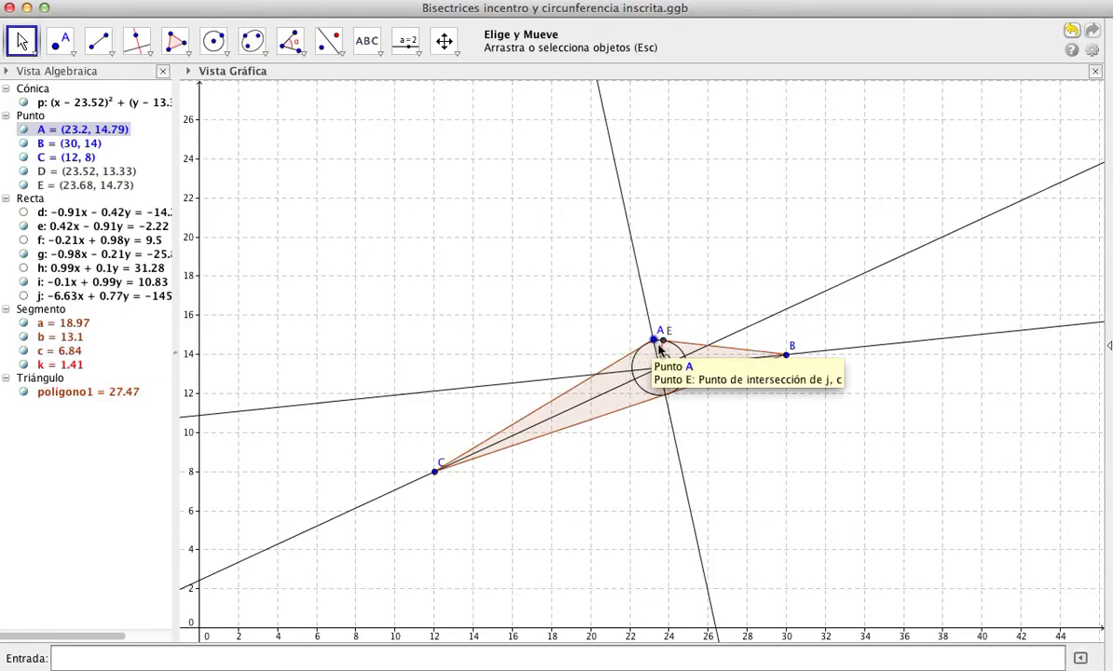
pyautogui.moveTo(659, 349); pyautogui.dragTo(511, 121)
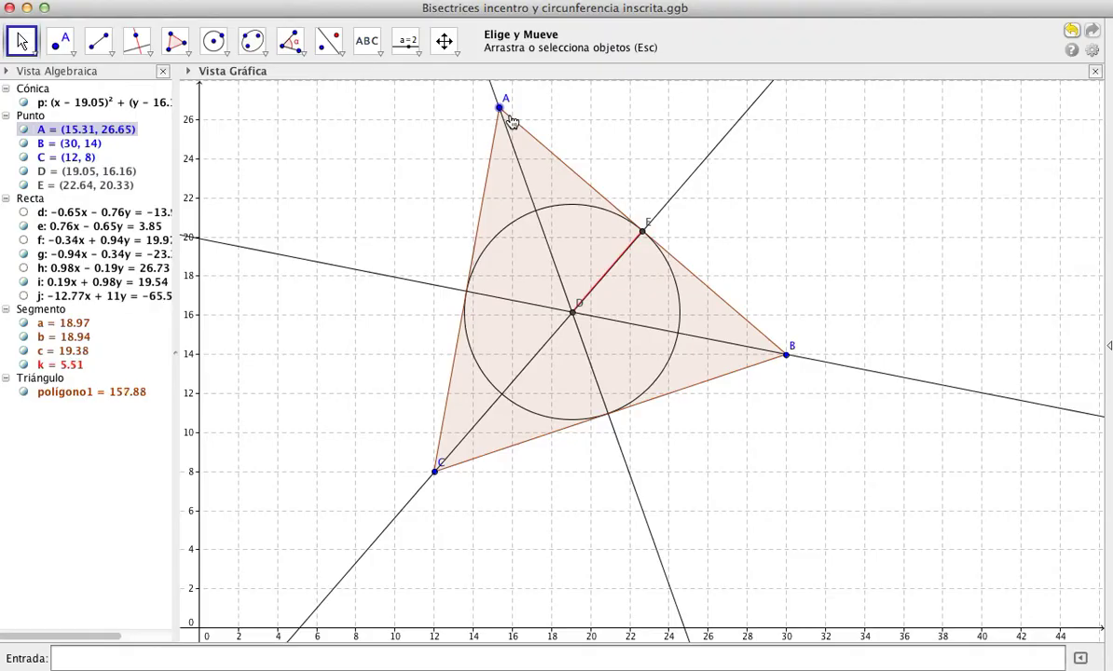
pyautogui.moveTo(511, 121); pyautogui.dragTo(448, 179)
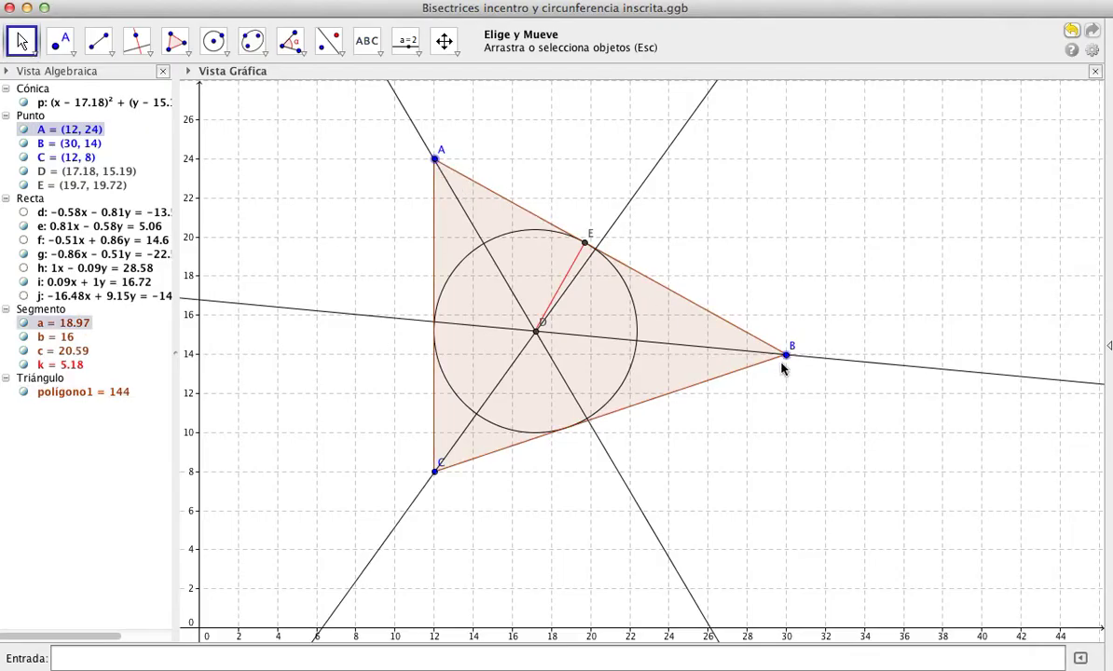
# Step: Move vertex B through several positions, including right-angled shapes with B level with C, ending at about (38.63, 13)
pyautogui.moveTo(793, 363); pyautogui.dragTo(755, 485)
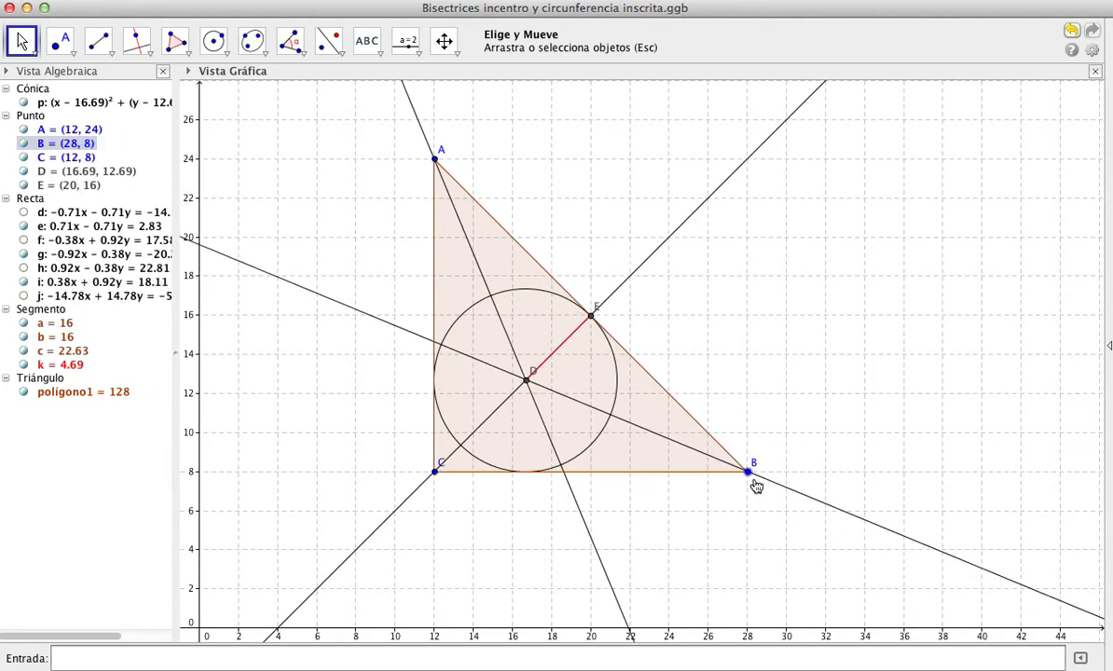
pyautogui.moveTo(756, 485); pyautogui.dragTo(954, 487)
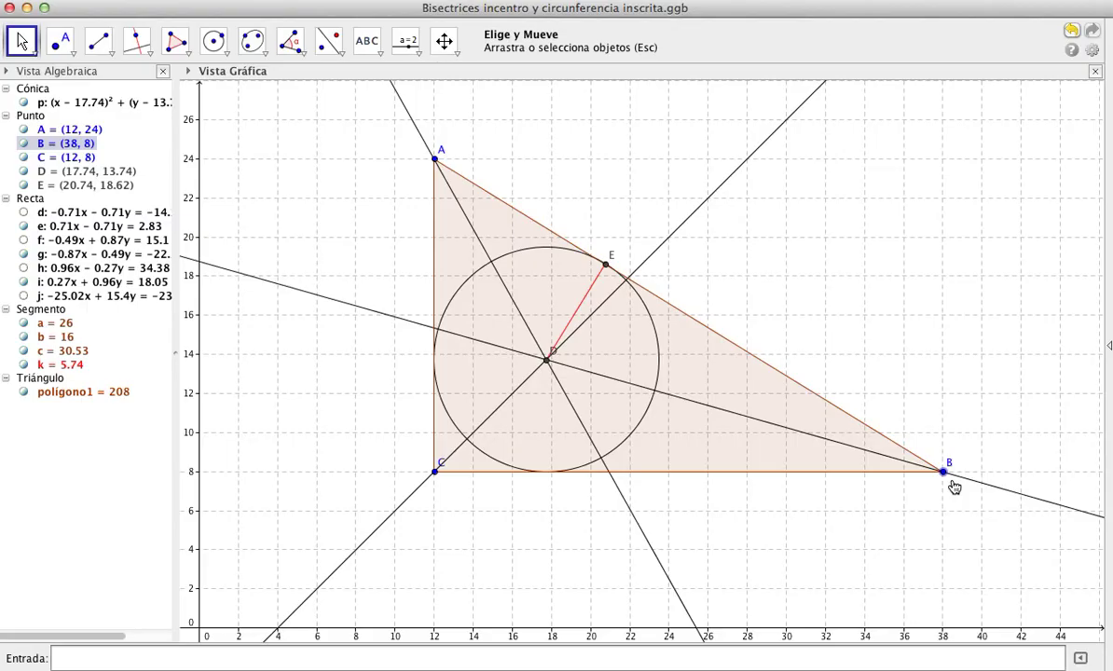
pyautogui.moveTo(954, 486); pyautogui.dragTo(527, 488)
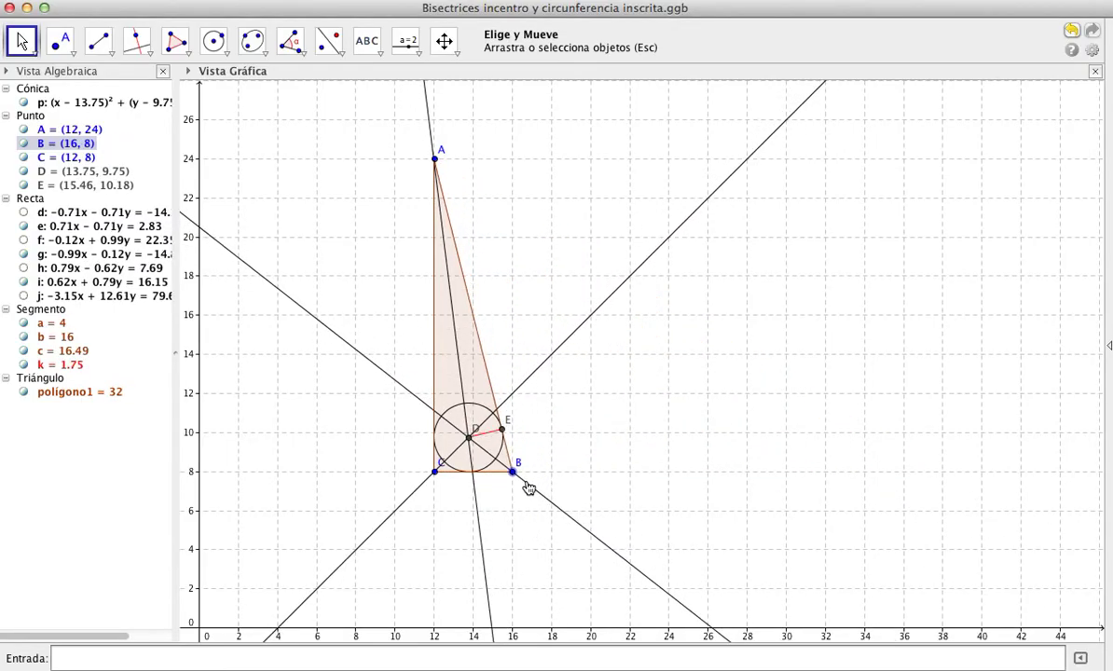
pyautogui.moveTo(528, 488); pyautogui.dragTo(864, 345)
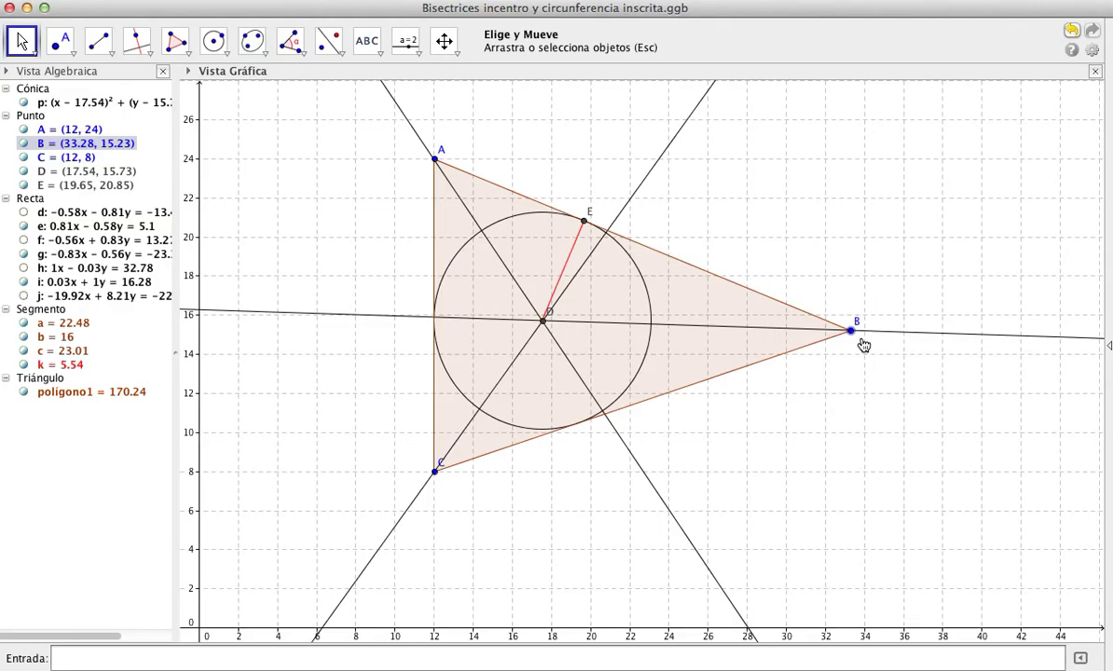
pyautogui.moveTo(864, 345); pyautogui.dragTo(824, 337)
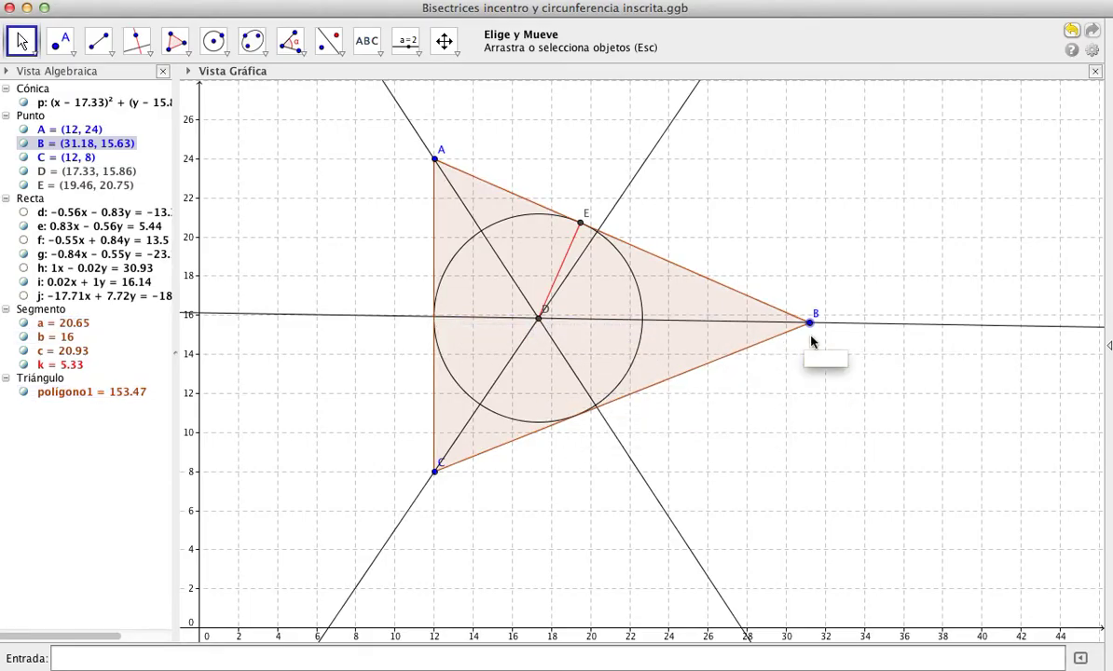
pyautogui.moveTo(822, 335); pyautogui.dragTo(968, 388)
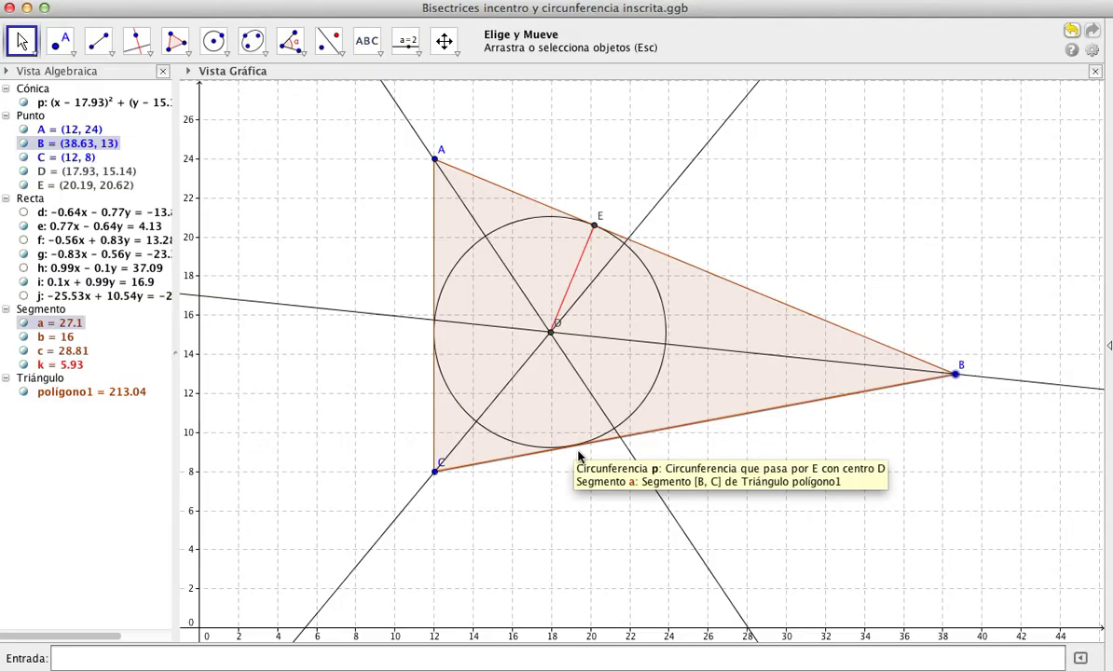
# Step: Draw segments from the incenter D to the circle's tangency points on sides BC and AC
pyautogui.click(101, 49)
pyautogui.click(553, 335)
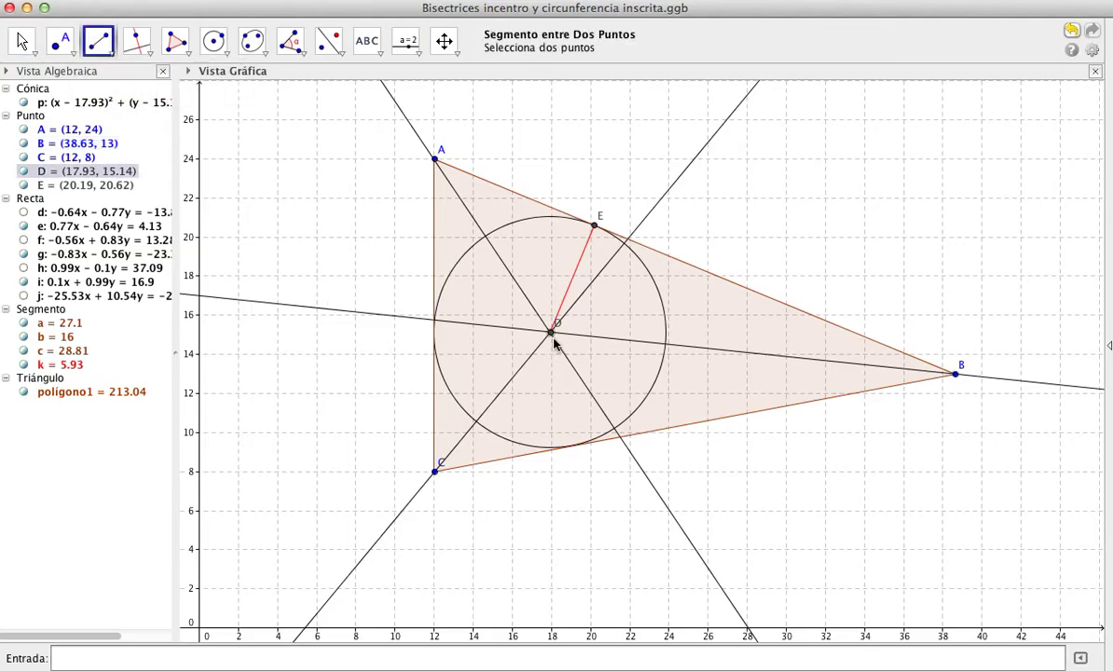
pyautogui.click(573, 447)
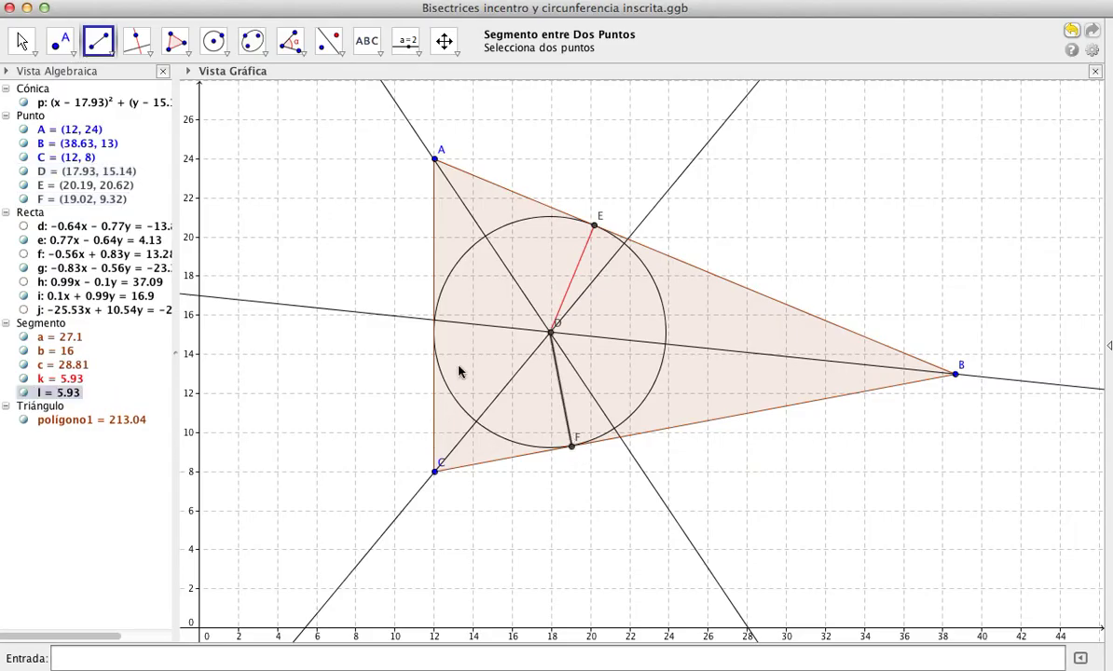
pyautogui.click(552, 338)
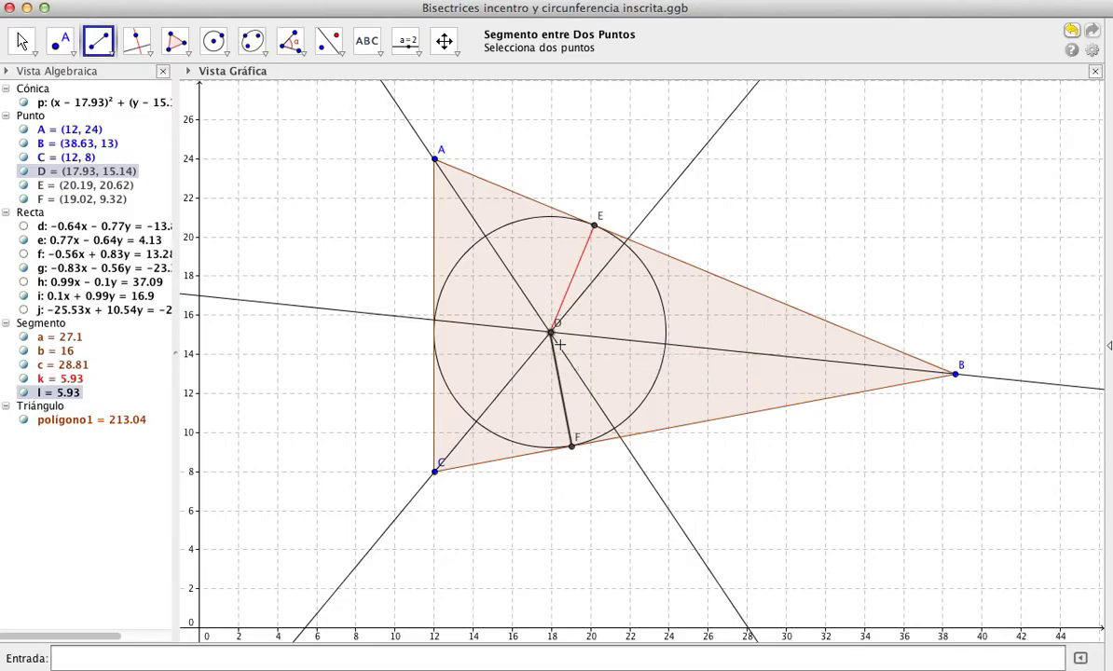
pyautogui.click(436, 332)
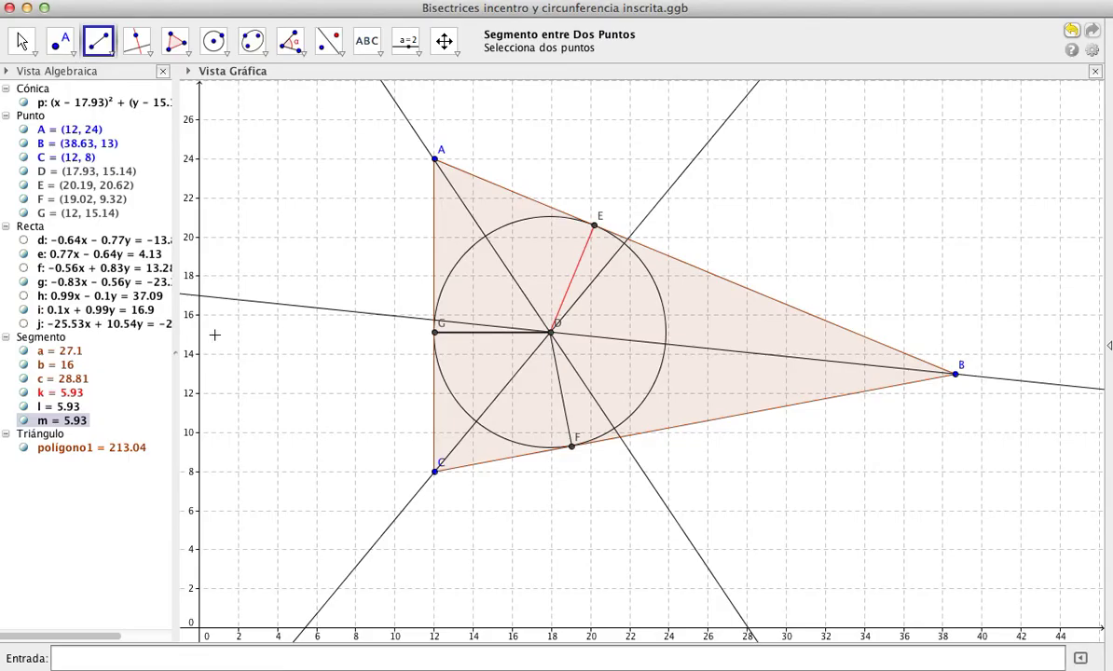
# Step: Colour the radius segment from D to the tangency point on side AC red (255, 0, 0)
pyautogui.rightClick(480, 335)
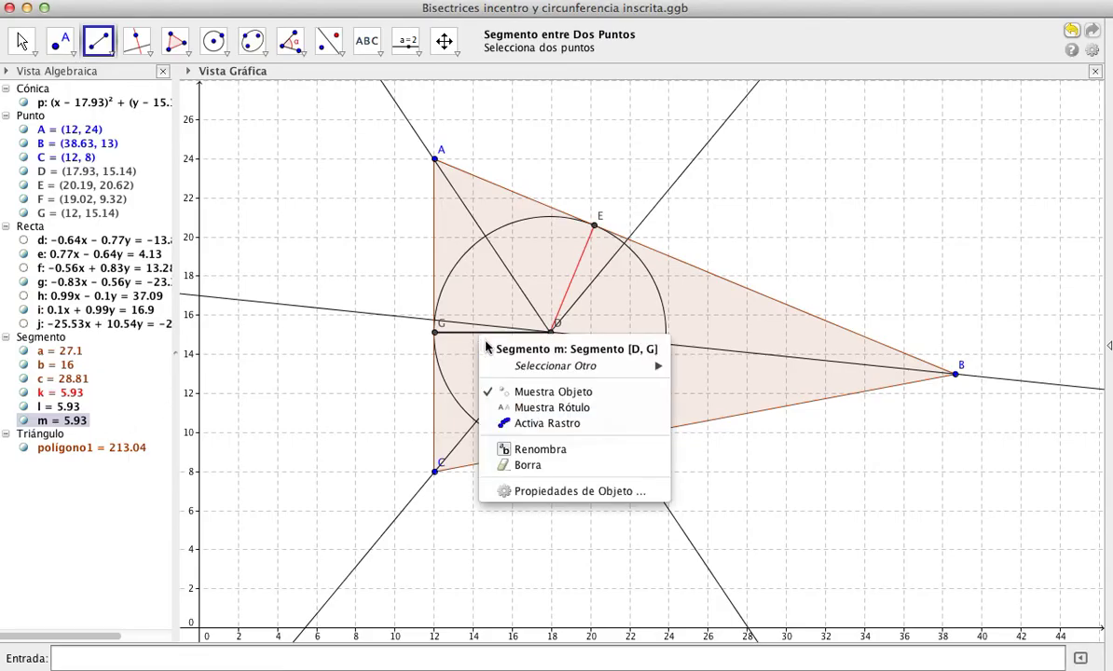
pyautogui.click(566, 491)
pyautogui.click(416, 205)
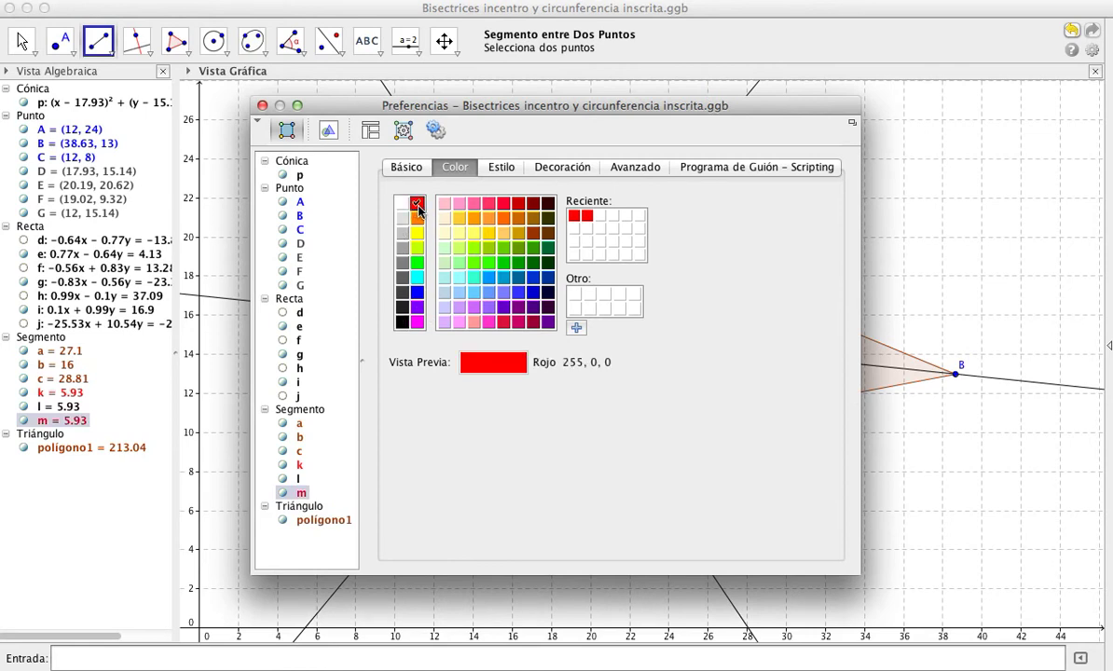
pyautogui.click(262, 105)
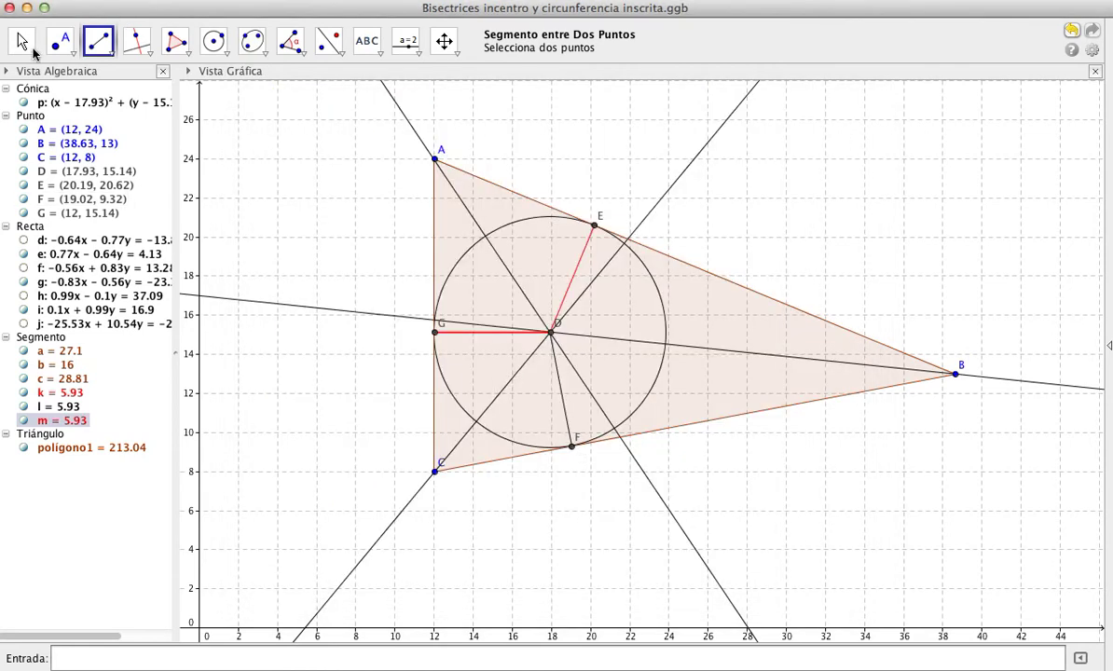
# Step: Colour the radius segment from D to the tangency point on side BC red (255, 0, 0)
pyautogui.click(31, 49)
pyautogui.click(607, 384)
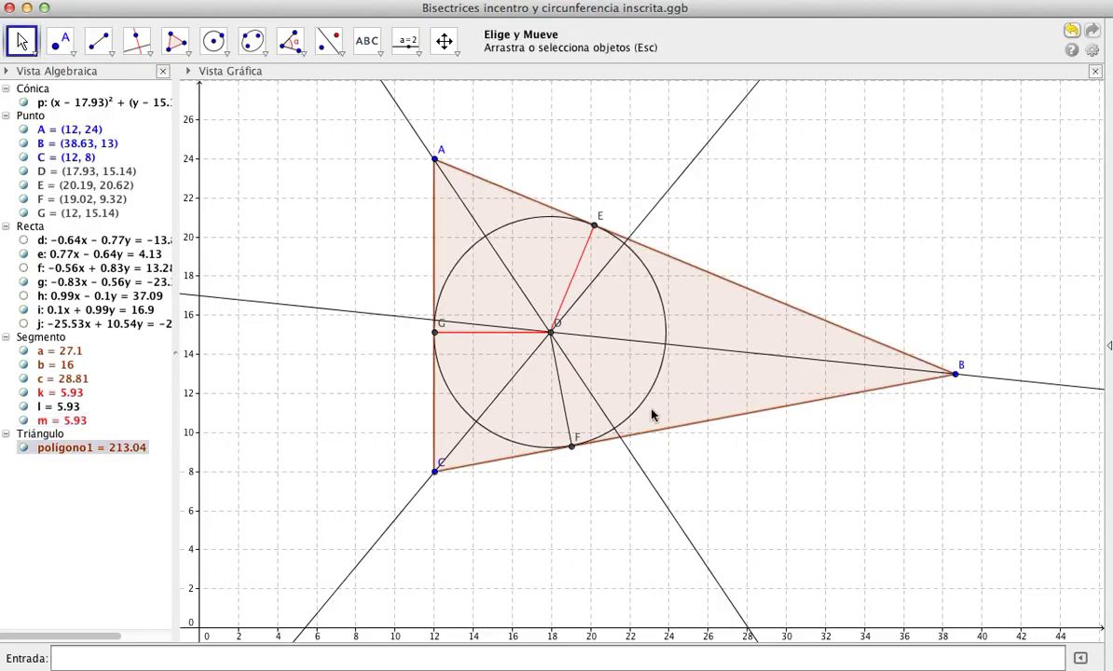
pyautogui.rightClick(562, 393)
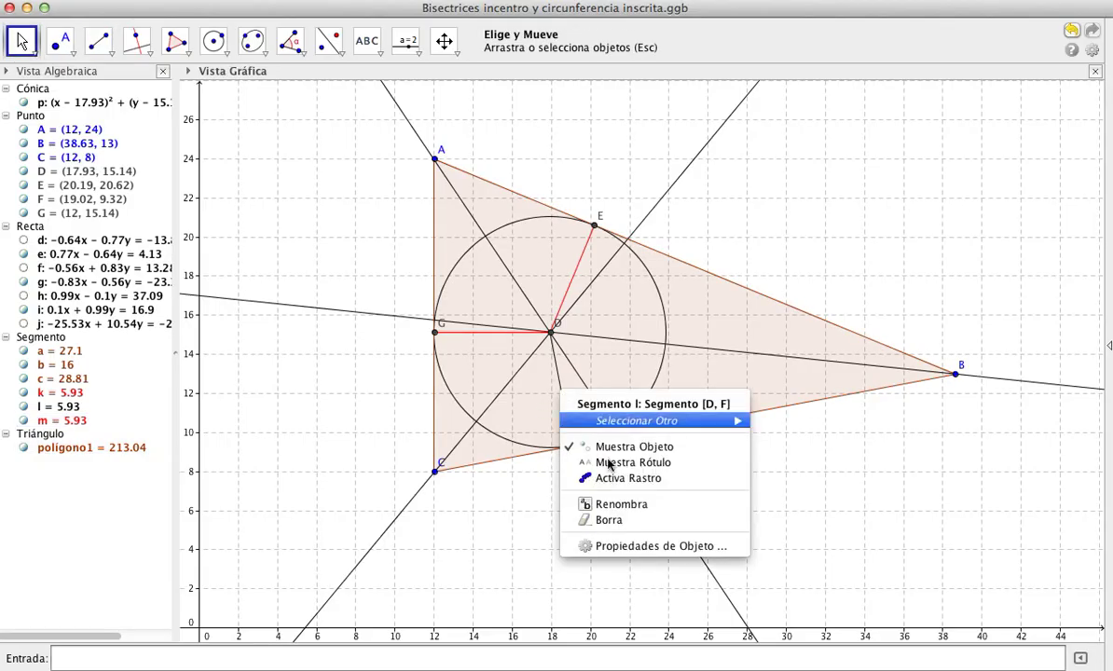
pyautogui.click(649, 550)
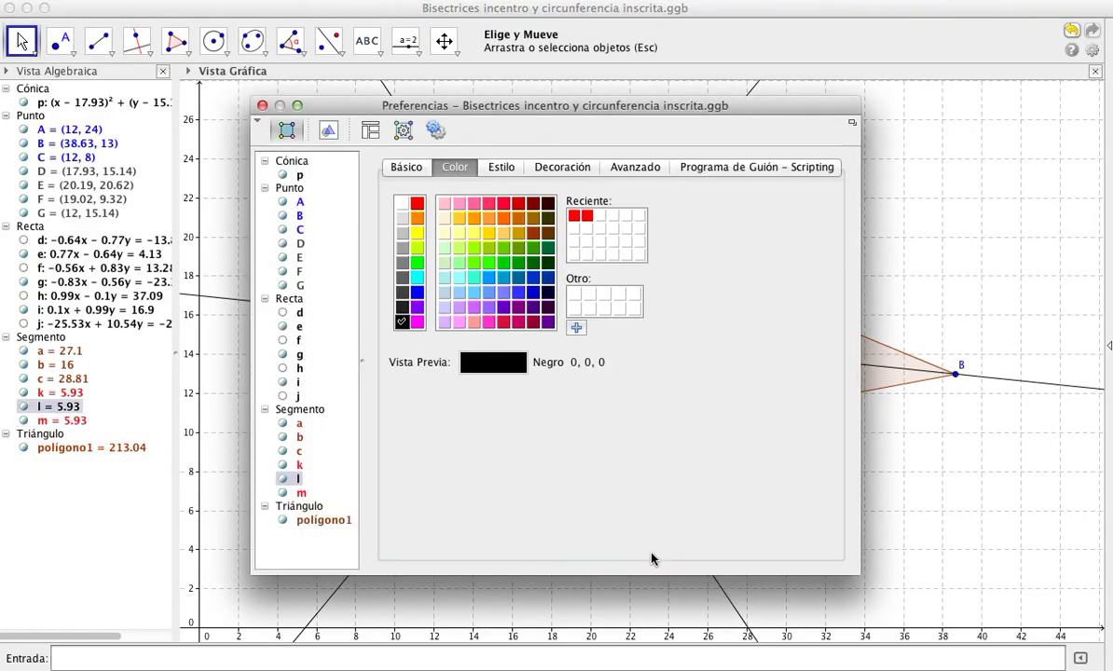
pyautogui.click(417, 203)
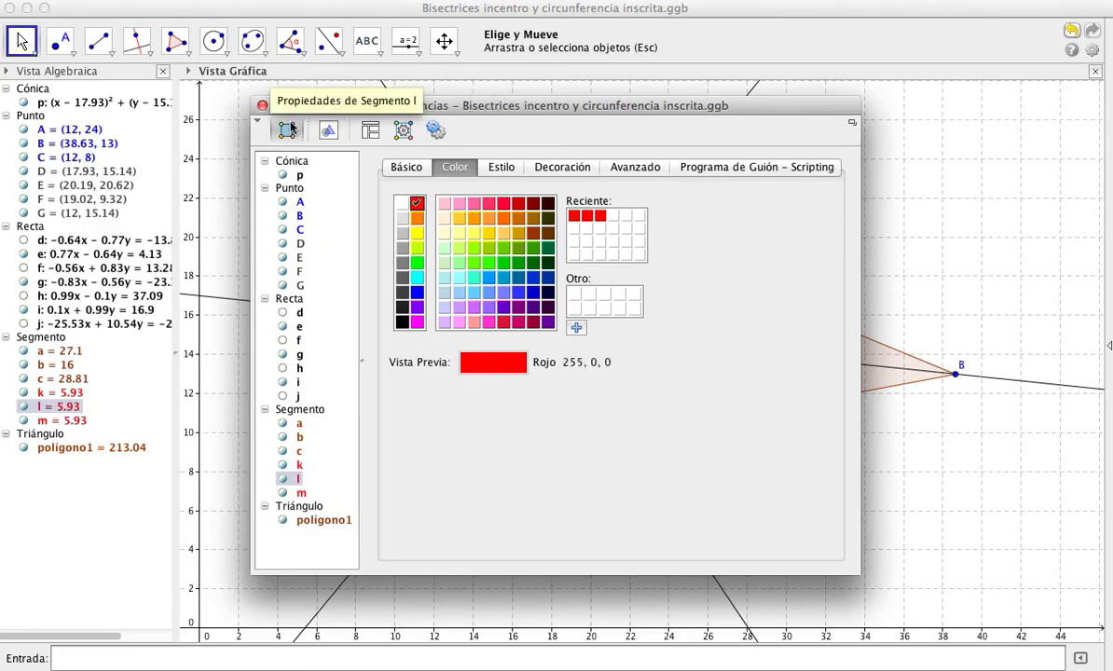
# Step: Close the object properties and move vertex B through a lower position to (32, 8), level with vertex C
pyautogui.click(263, 105)
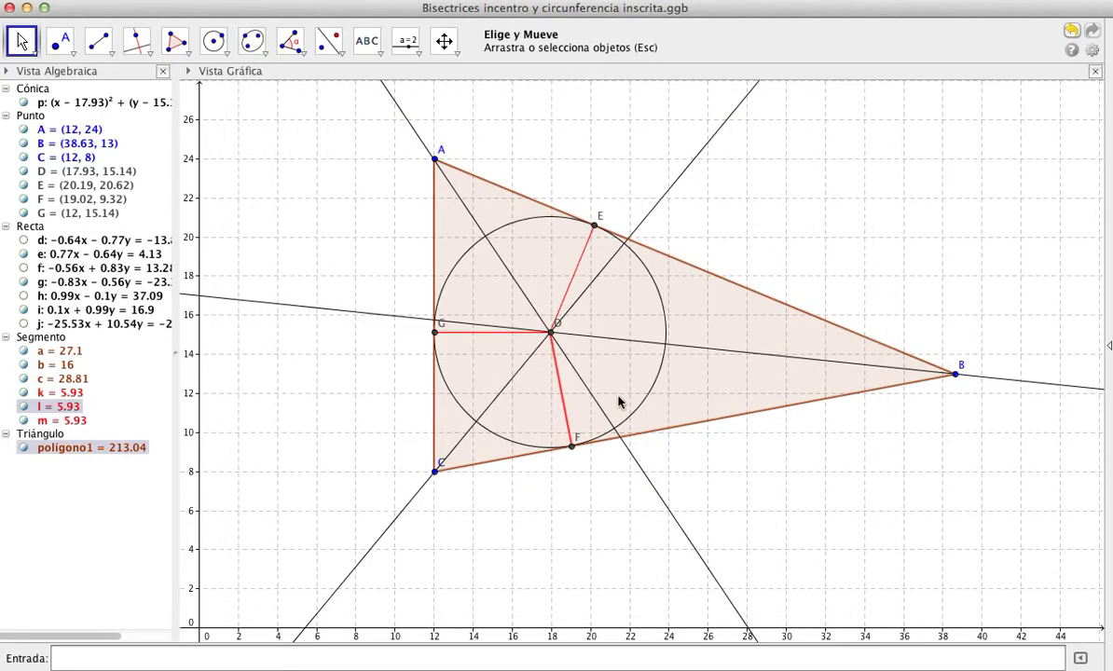
pyautogui.moveTo(955, 374); pyautogui.dragTo(605, 619)
pyautogui.moveTo(604, 603); pyautogui.dragTo(836, 485)
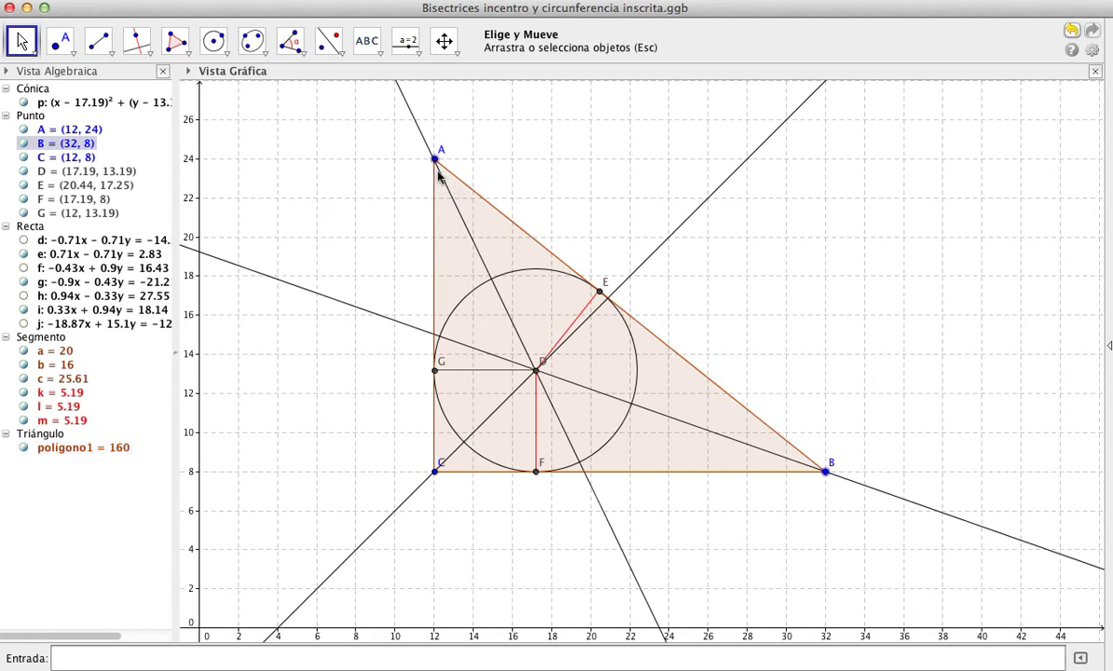
# Step: Move vertex A through about (11.7, 16.12) and (13.13, 23.97) to (20, 22), and move vertex B to (28, 8)
pyautogui.moveTo(437, 164); pyautogui.dragTo(428, 312)
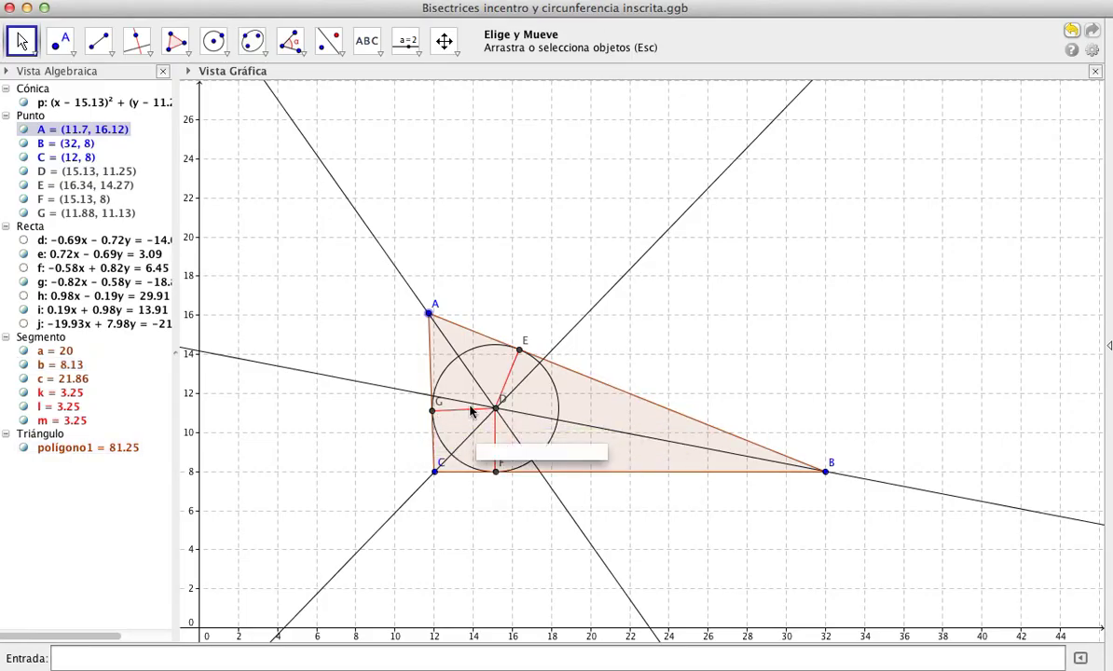
pyautogui.moveTo(433, 322); pyautogui.dragTo(468, 175)
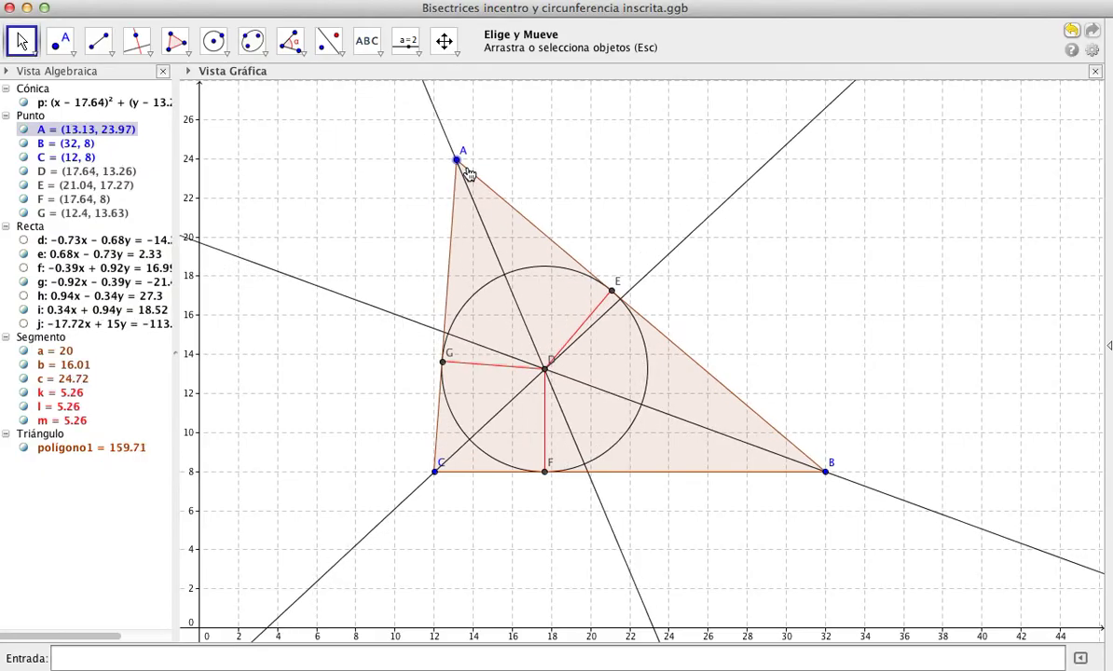
pyautogui.moveTo(468, 174); pyautogui.dragTo(603, 208)
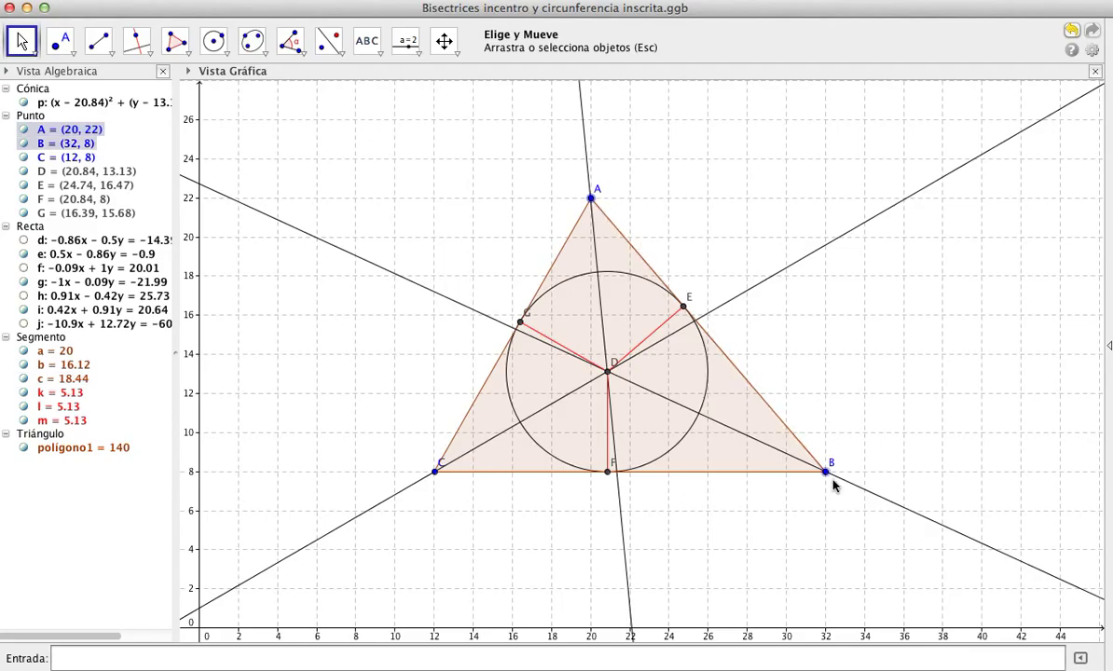
pyautogui.moveTo(828, 478); pyautogui.dragTo(765, 491)
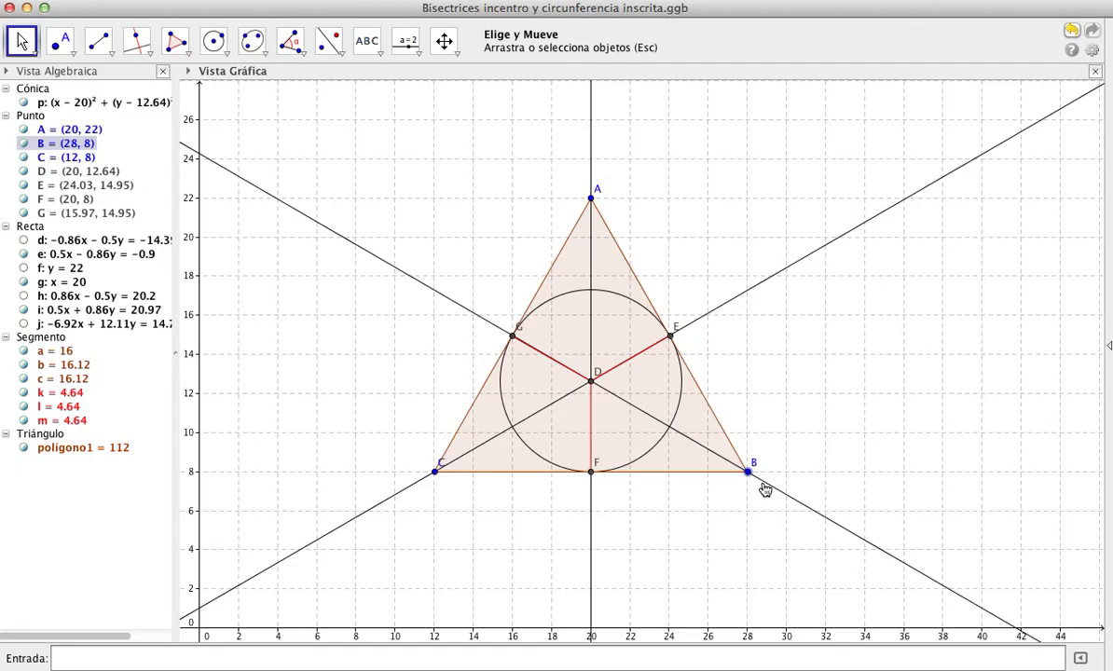